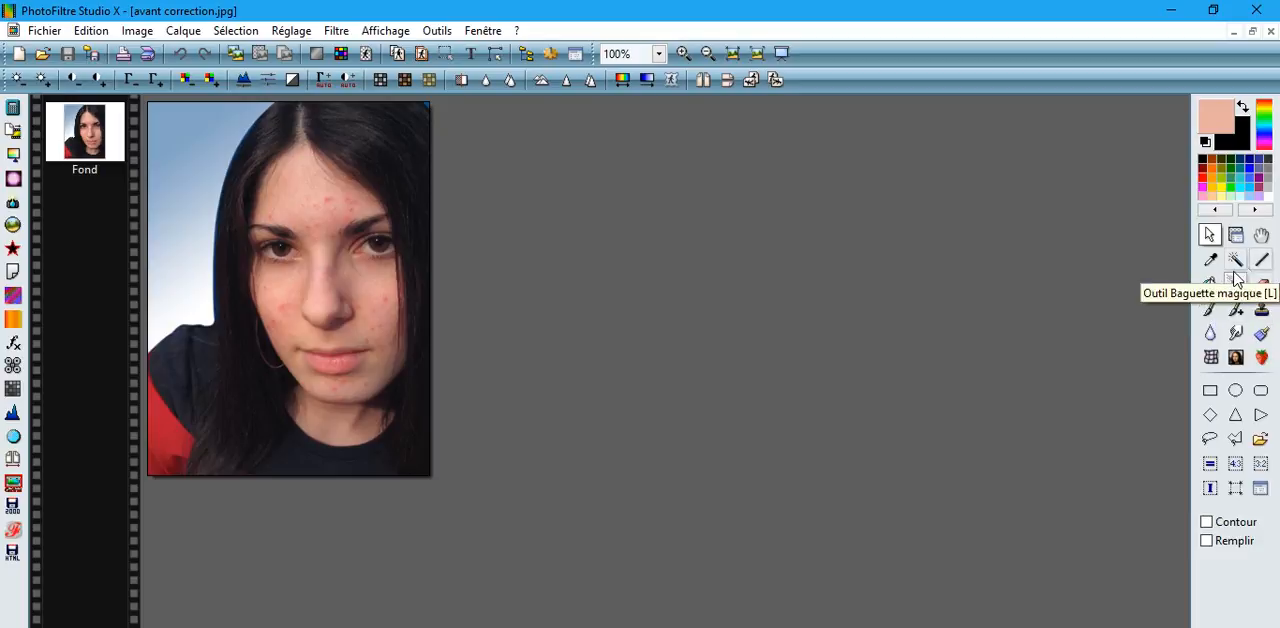
click(90, 31)
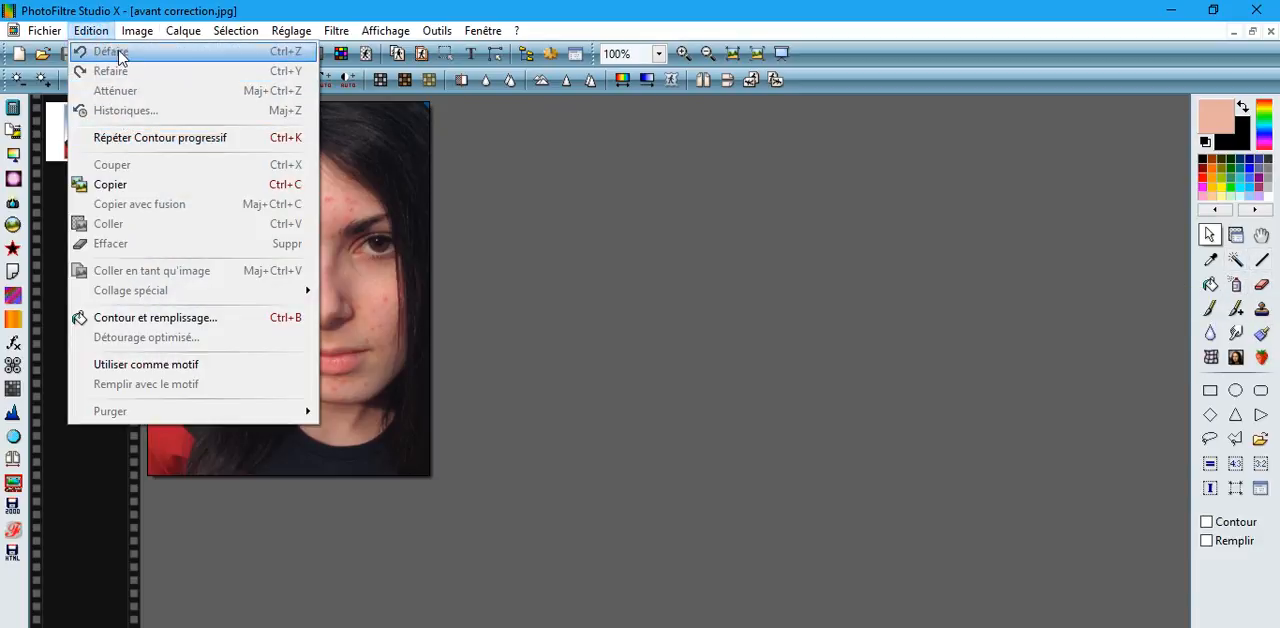
mouse_move(139, 36)
mouse_move(90, 36)
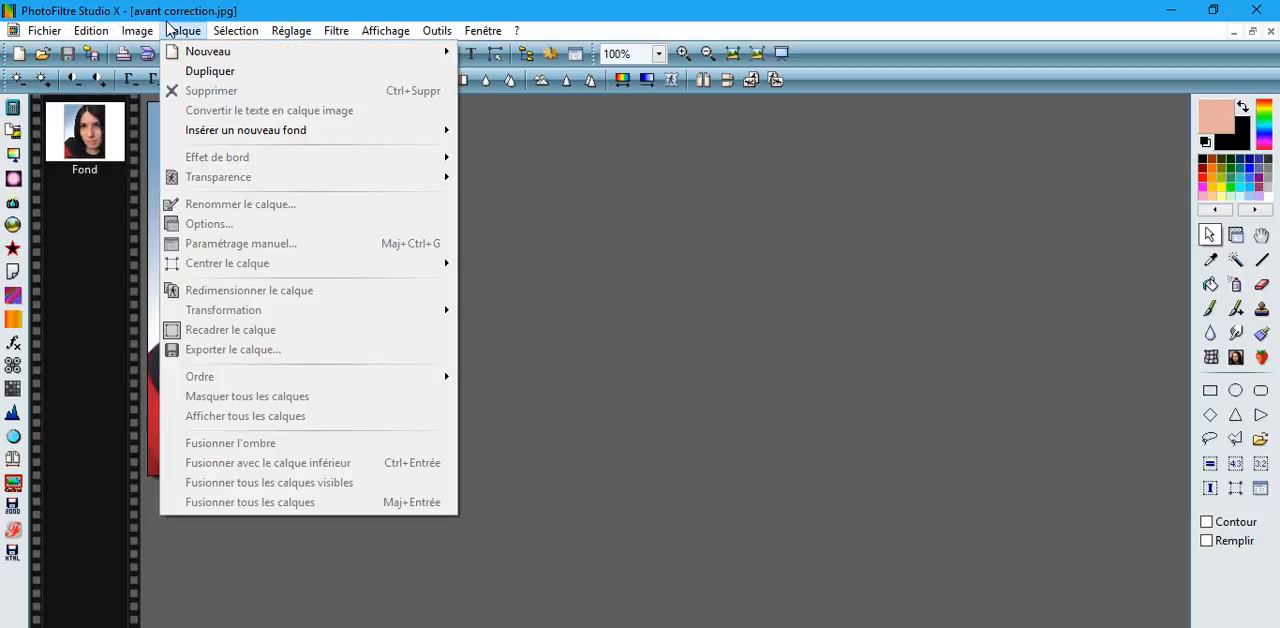
click(928, 260)
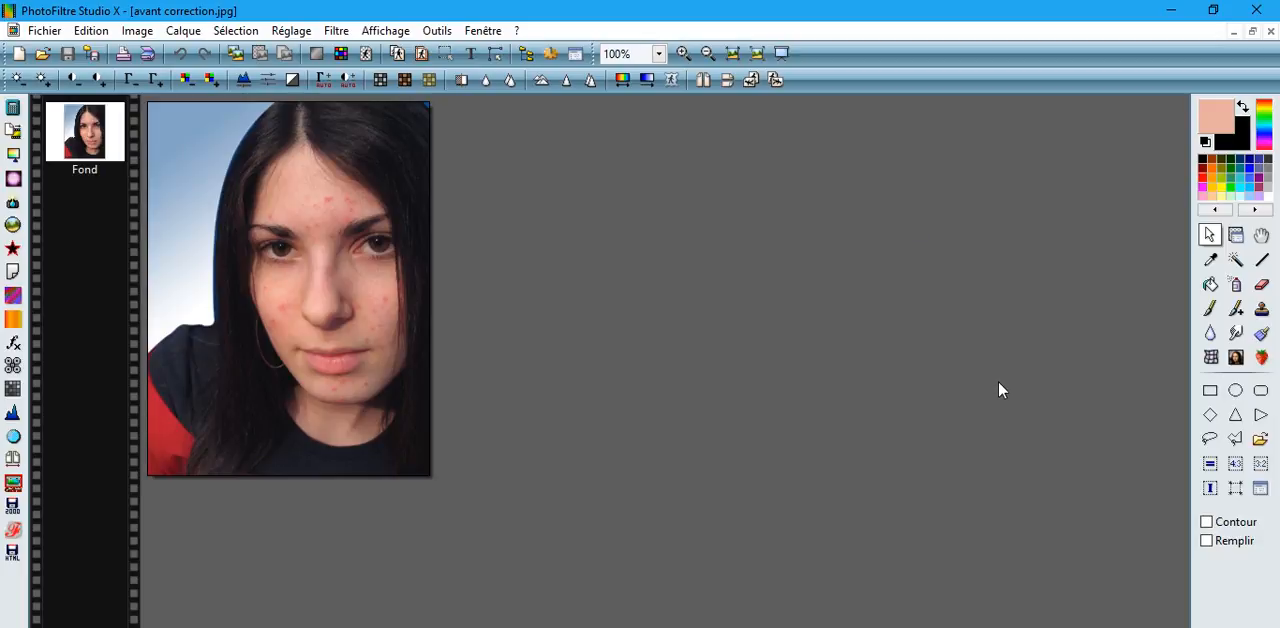
Activate the retouch tool in Gomme magique mode for working on the portrait's skin.
click(1261, 333)
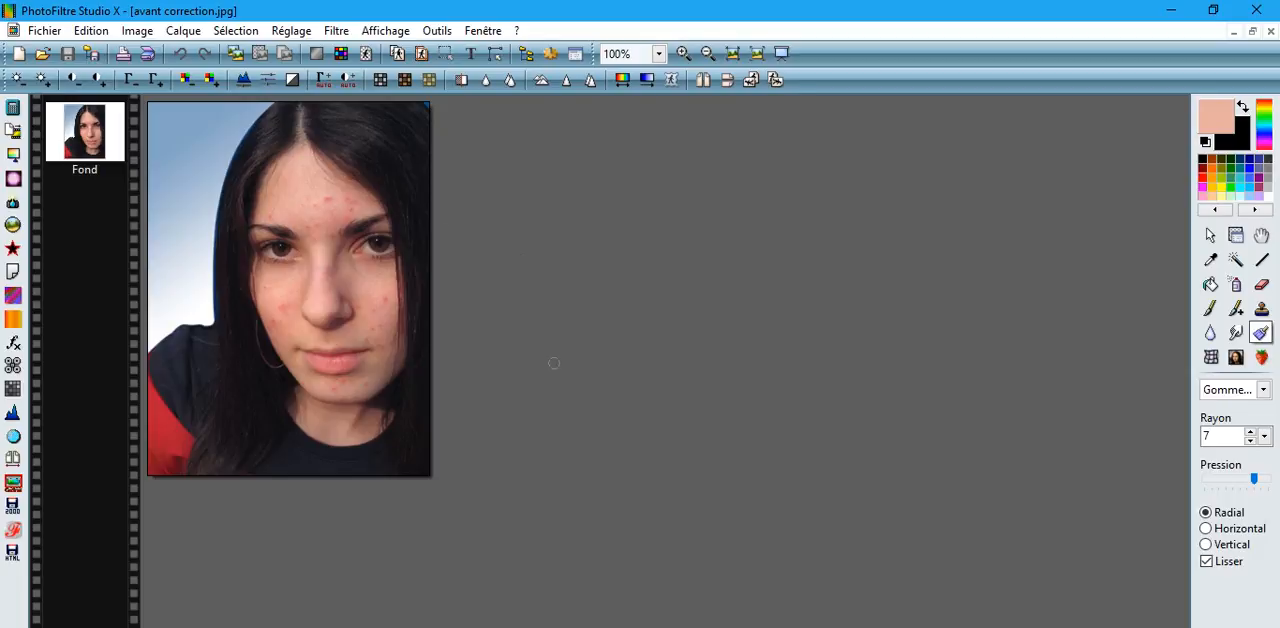
scroll(554, 363, up, 1)
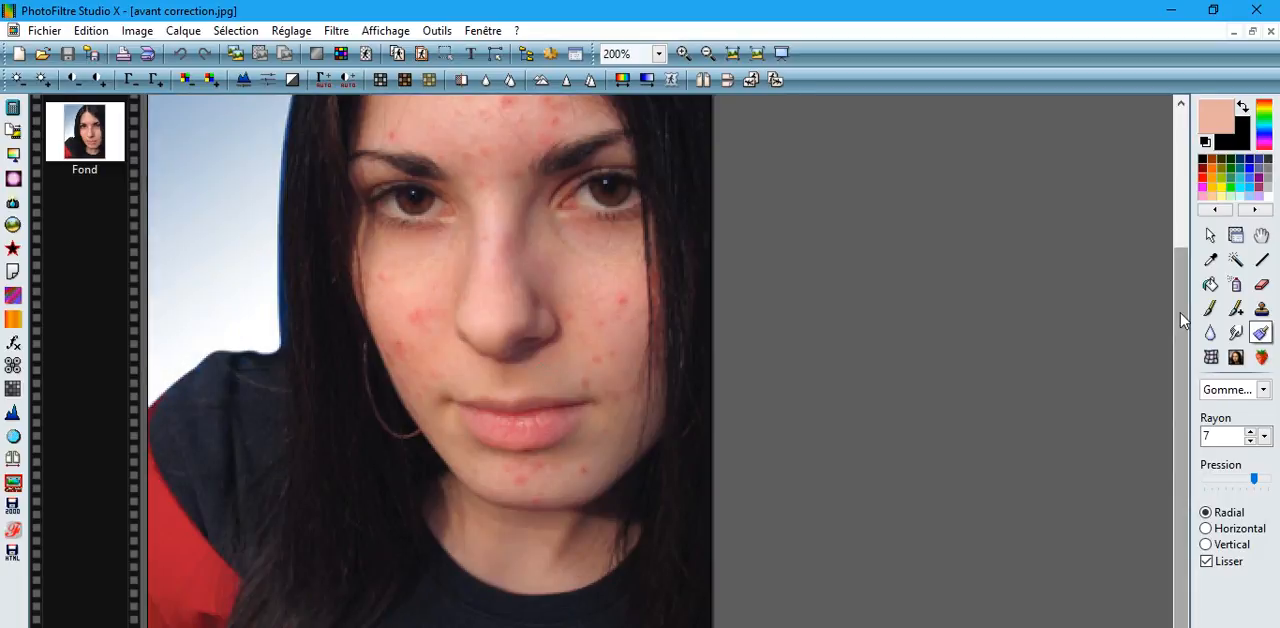
scroll(1180, 310, up, 3)
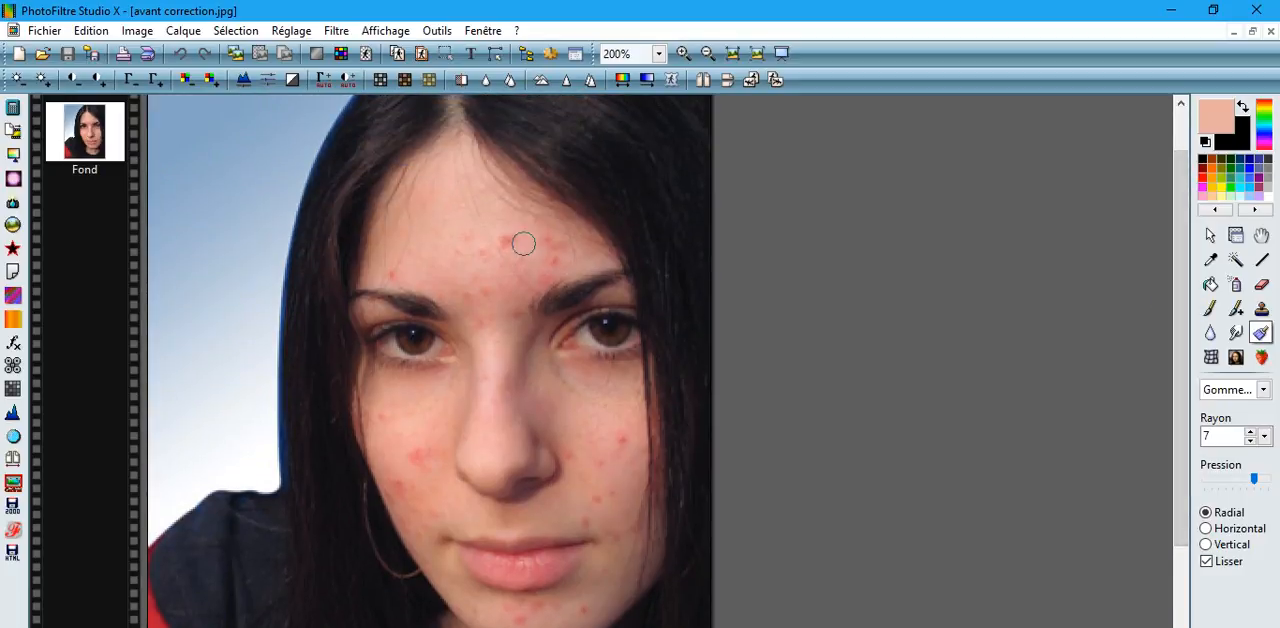
click(656, 55)
click(642, 298)
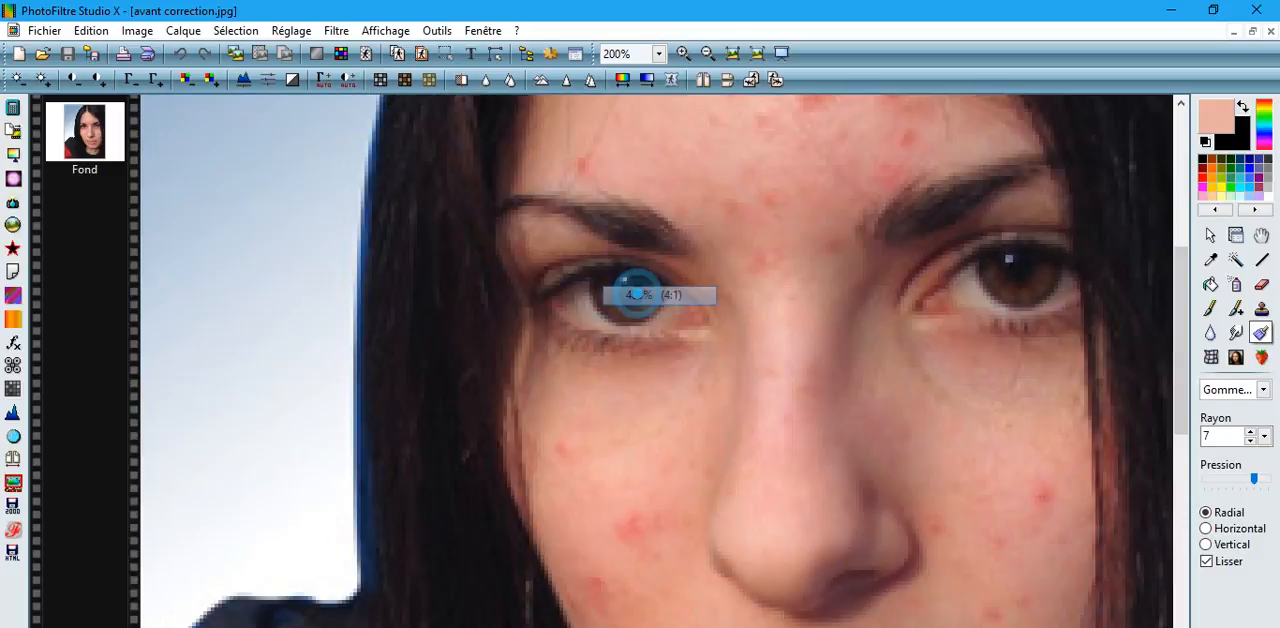
click(658, 54)
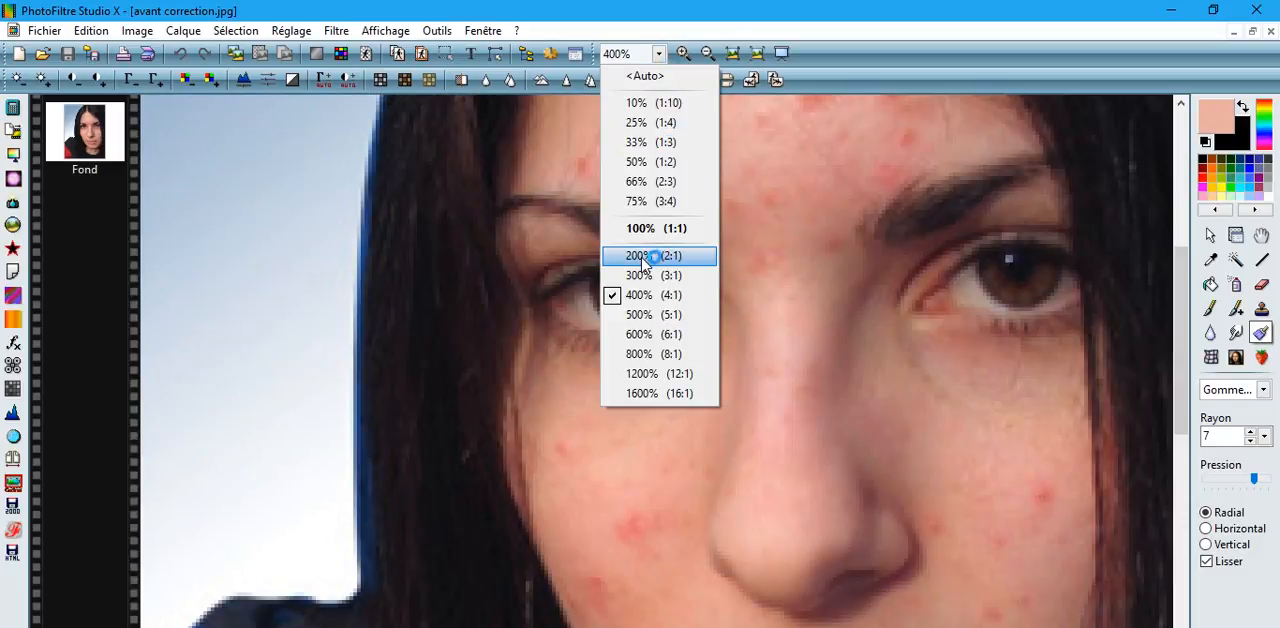
click(645, 258)
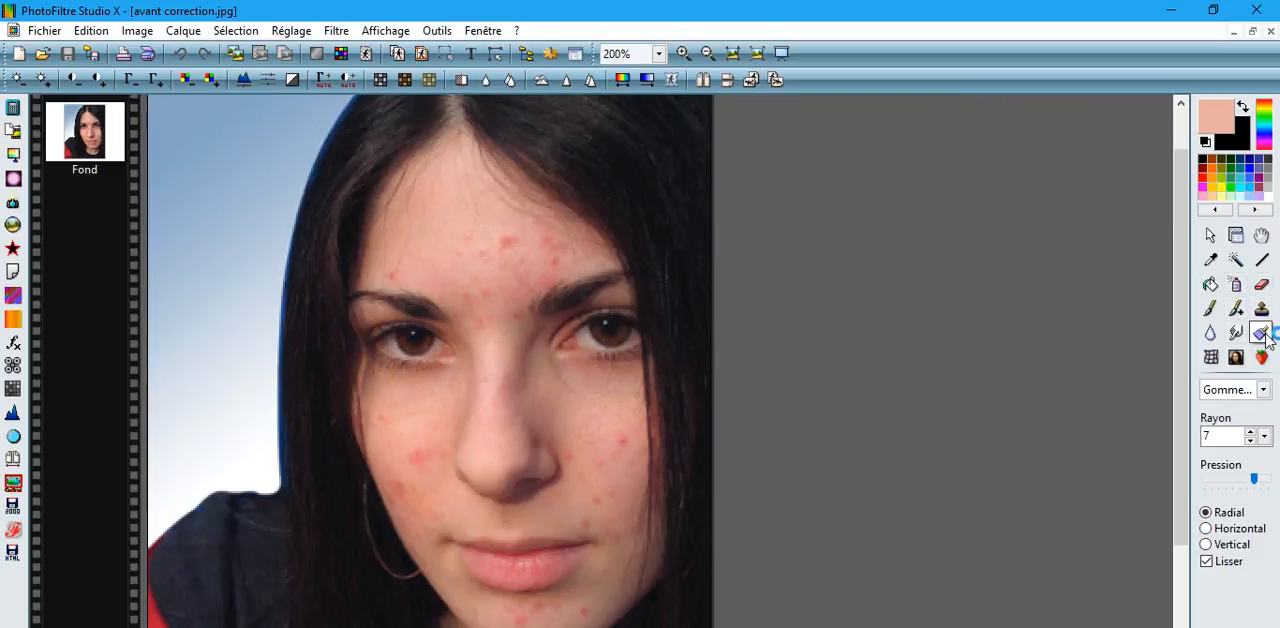
click(1264, 389)
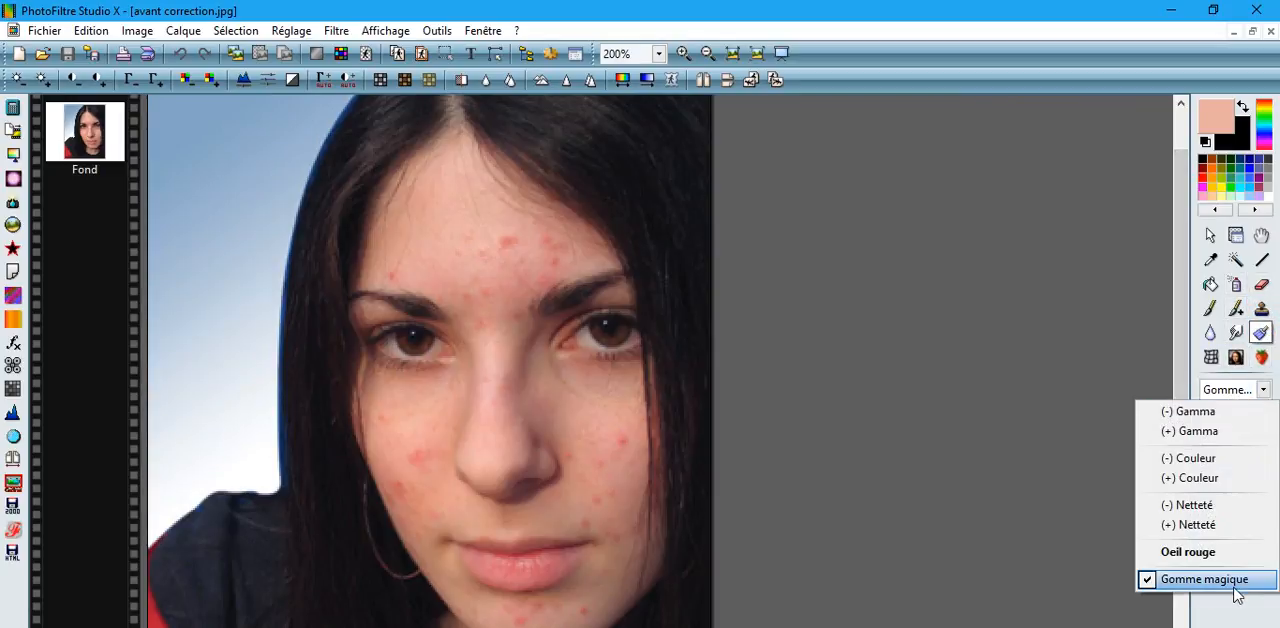
click(1235, 585)
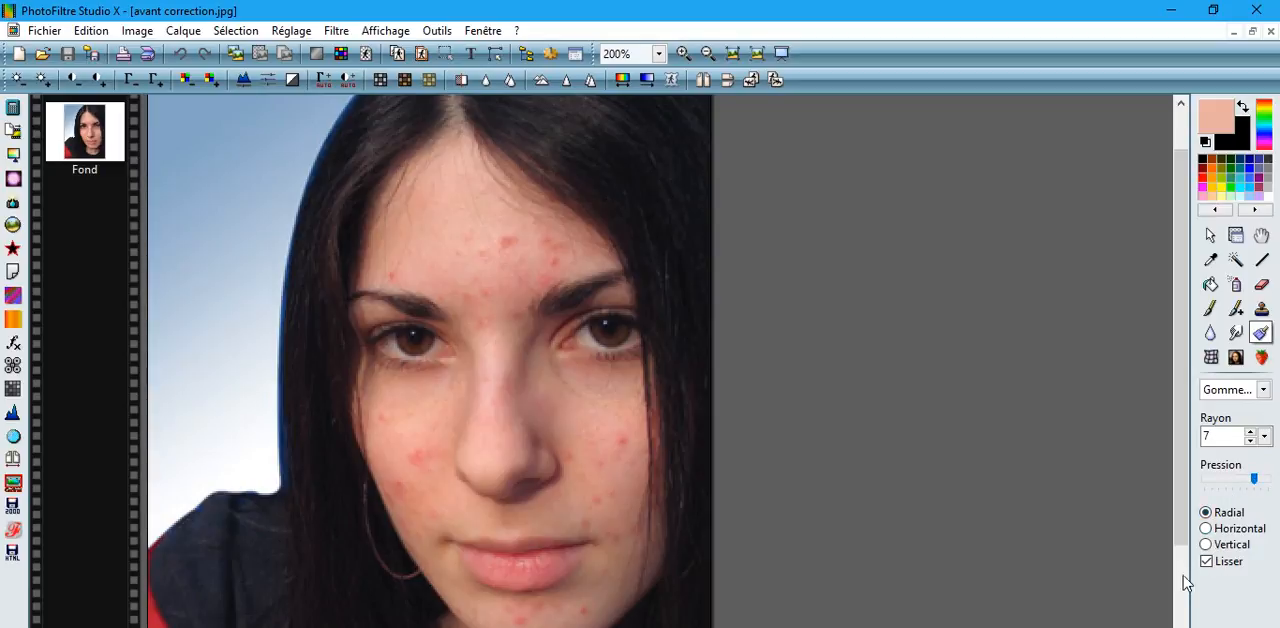
Erase the red blemishes on the cheek on the portrait's right side with the magic eraser.
click(623, 443)
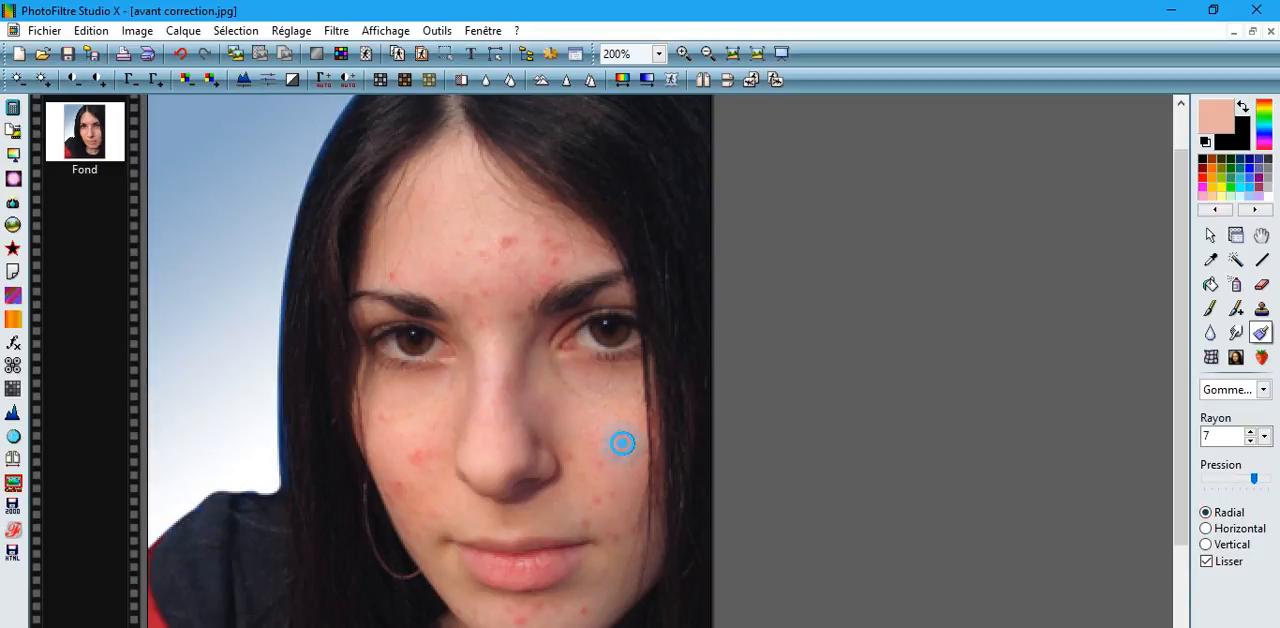
click(573, 460)
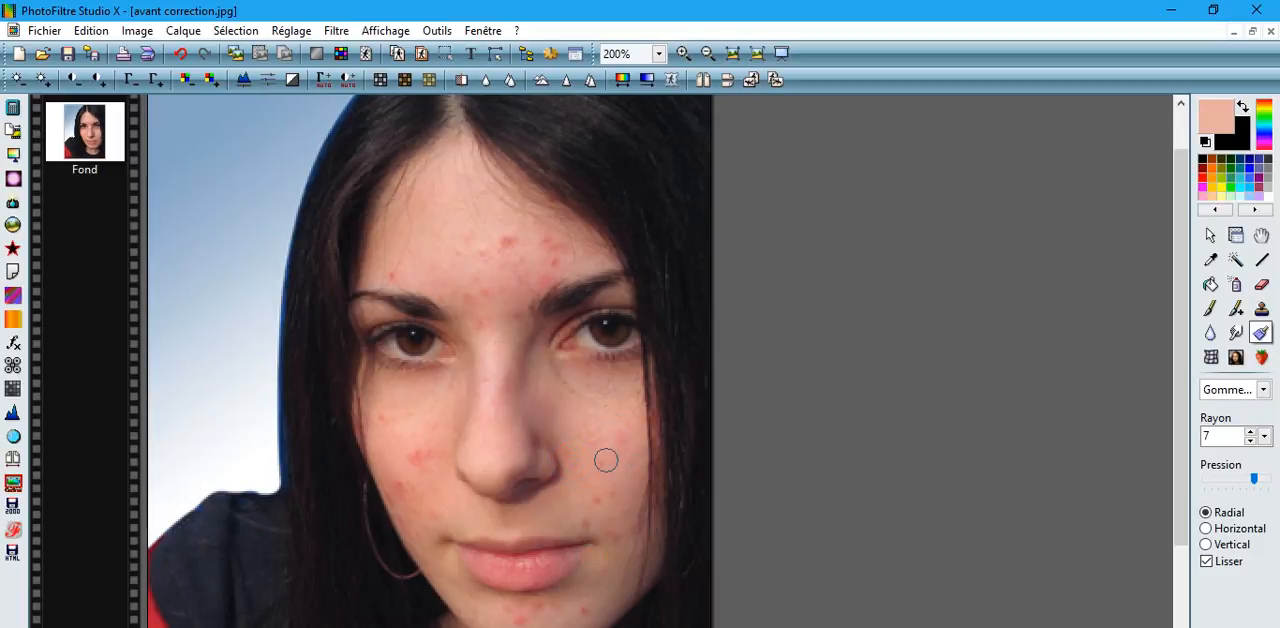
click(601, 501)
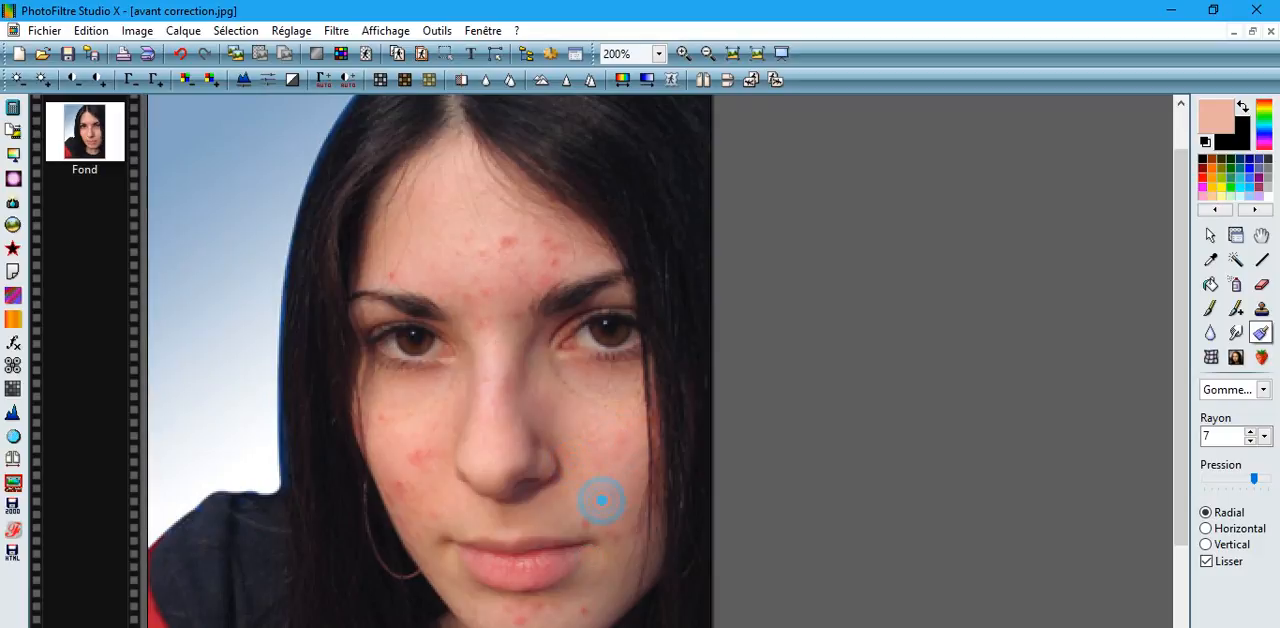
click(592, 518)
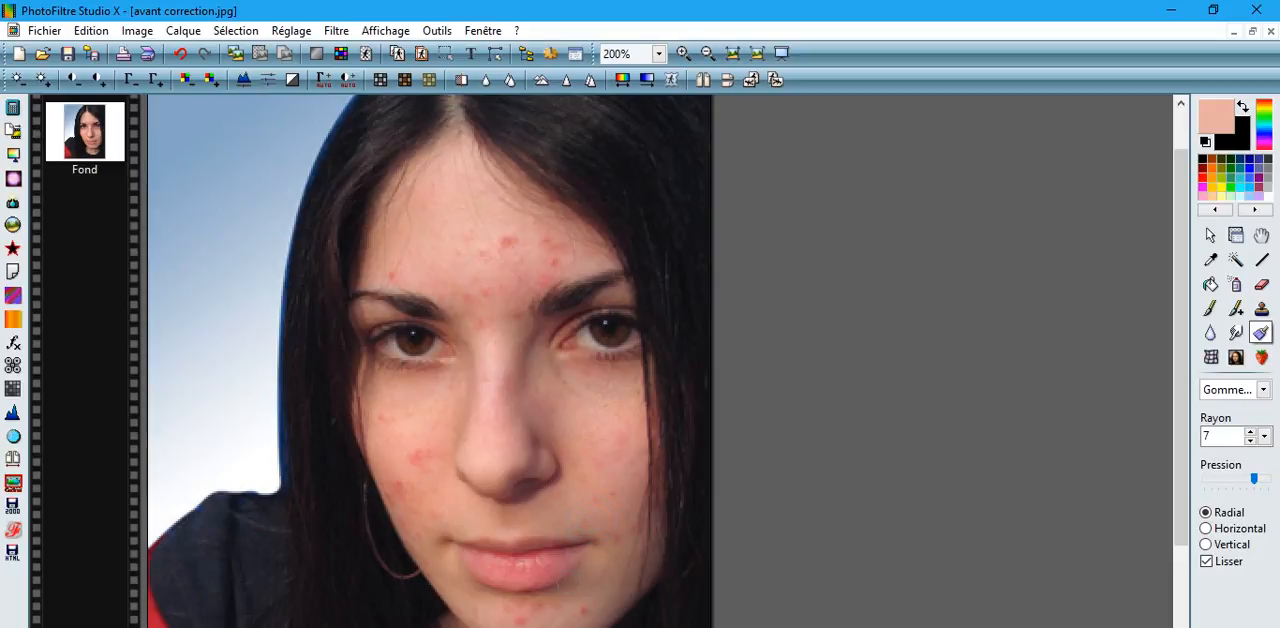
click(611, 534)
click(635, 531)
Erase the red blemishes on the portrait's left-hand cheek and on the chin.
click(423, 450)
click(418, 462)
click(396, 494)
click(390, 484)
click(540, 605)
click(586, 608)
Erase the red spots on the left and middle of the forehead.
click(474, 292)
click(486, 287)
click(394, 273)
click(508, 240)
click(500, 237)
click(466, 234)
click(531, 230)
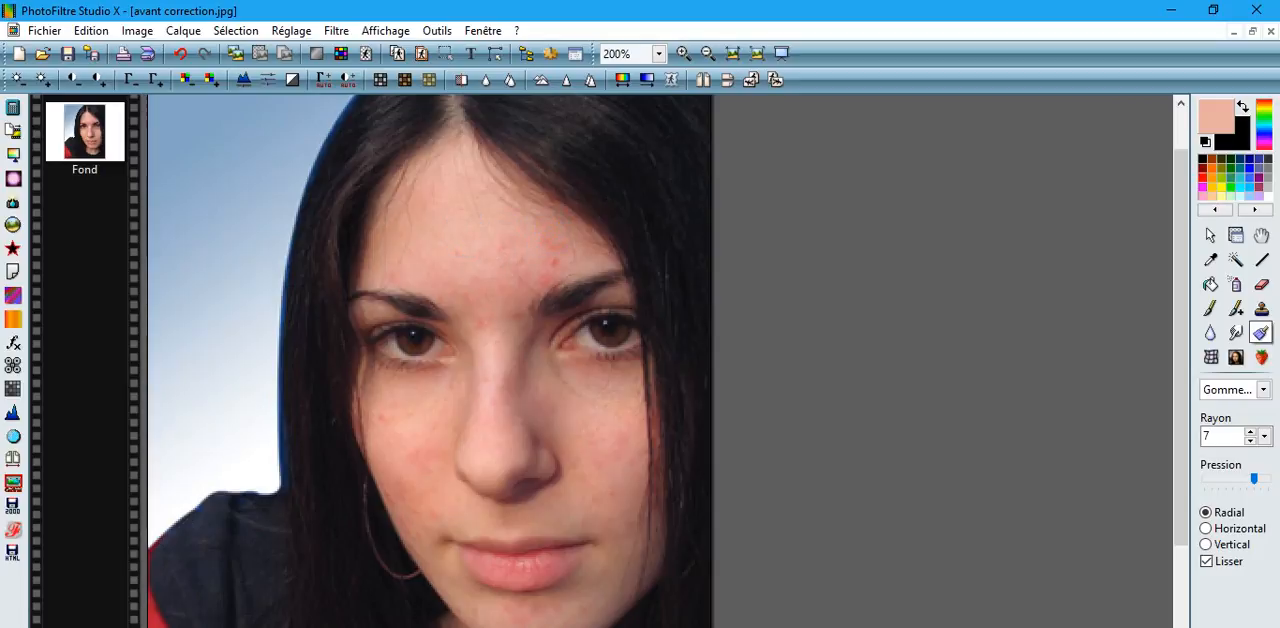
Erase the spots on the right side of the forehead and around the inner eyebrows.
click(566, 250)
click(549, 279)
click(554, 261)
click(535, 243)
click(503, 248)
click(500, 240)
click(515, 269)
click(516, 317)
click(438, 297)
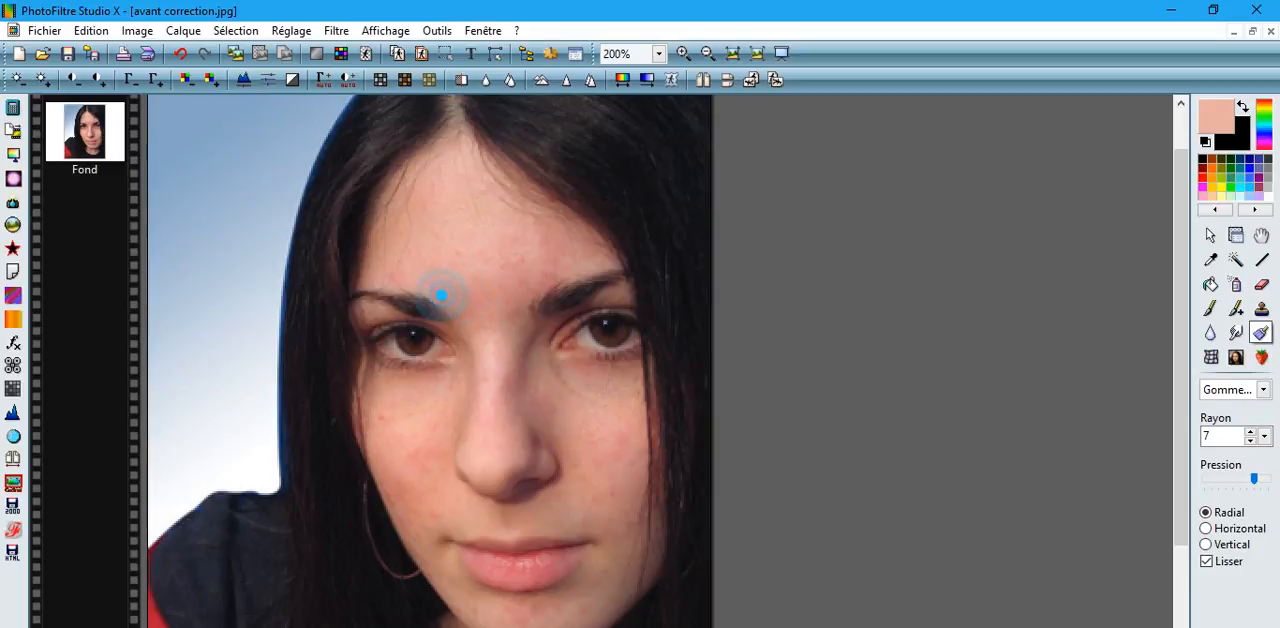
Undo the last eraser stroke and remove the faint marks left on the forehead and the upper left-hand cheek.
click(182, 53)
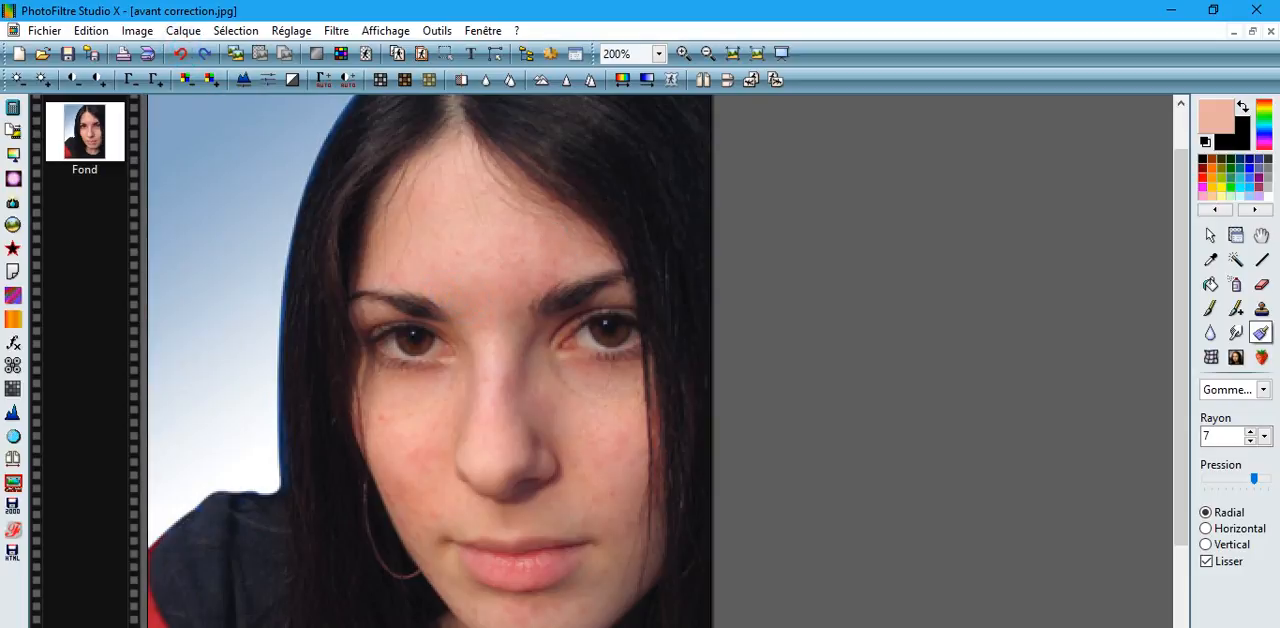
click(511, 257)
click(459, 253)
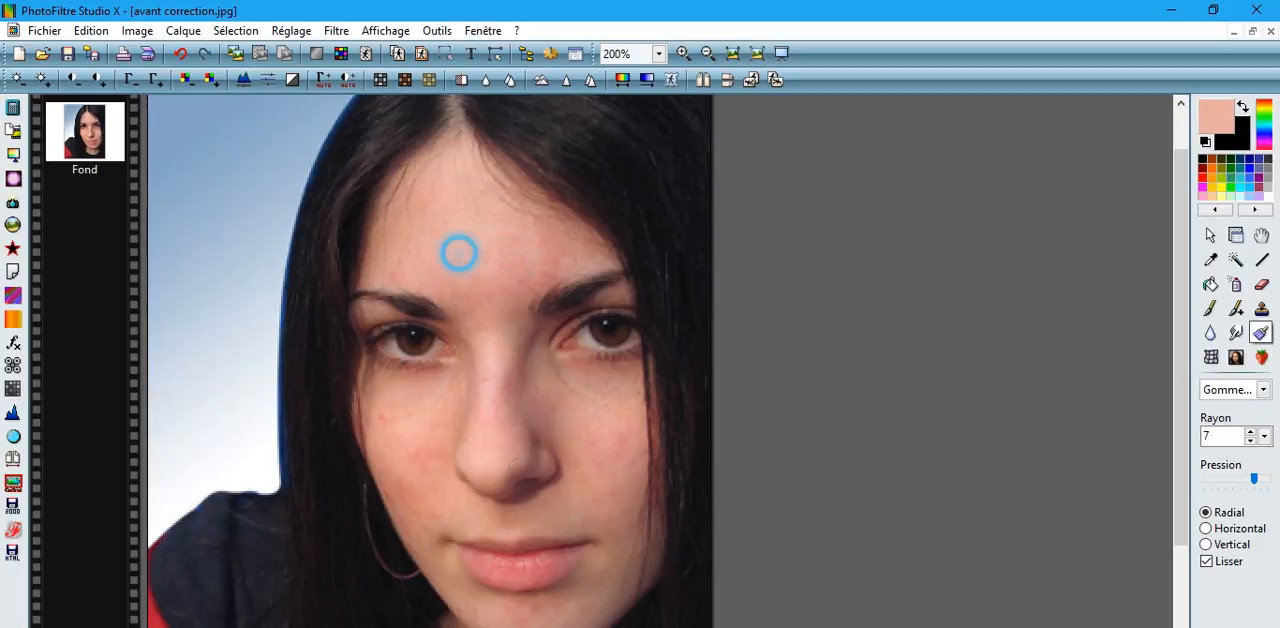
click(383, 417)
Retouch the marks on the lower left-hand cheek with the magic eraser, undoing unwanted strokes.
click(391, 493)
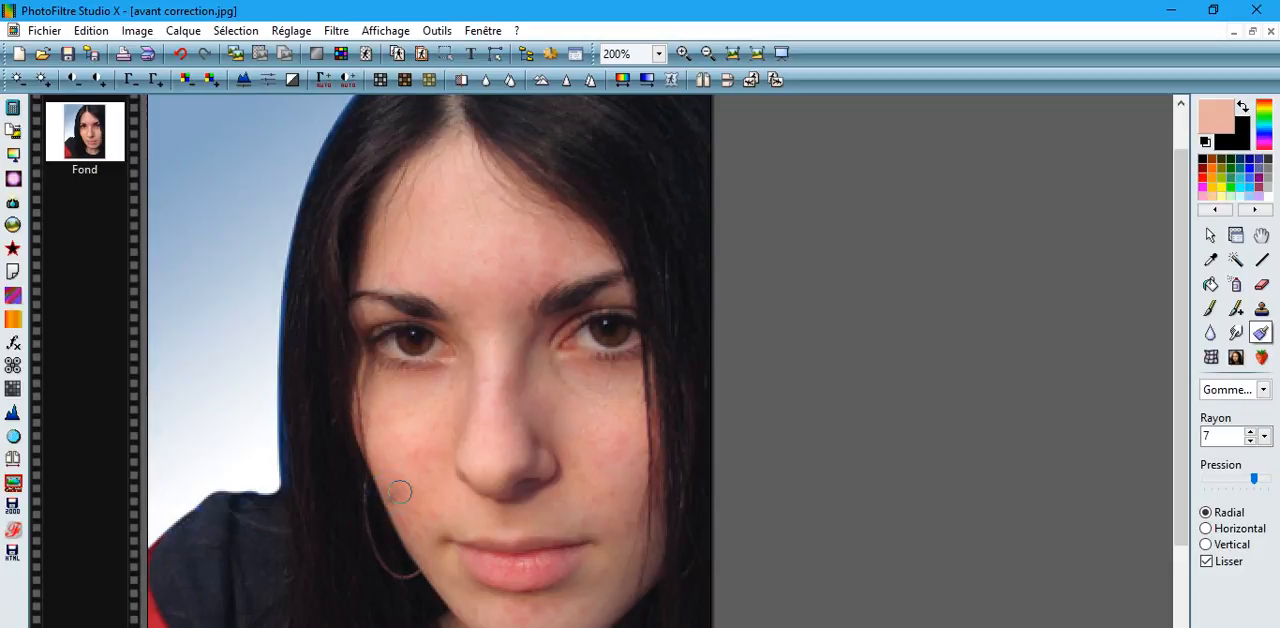
click(181, 53)
click(394, 491)
click(413, 530)
click(180, 53)
click(435, 512)
Retouch the chin, undoing unwanted strokes, and erase the marks beside the bridge of the nose.
click(474, 615)
click(450, 612)
click(174, 46)
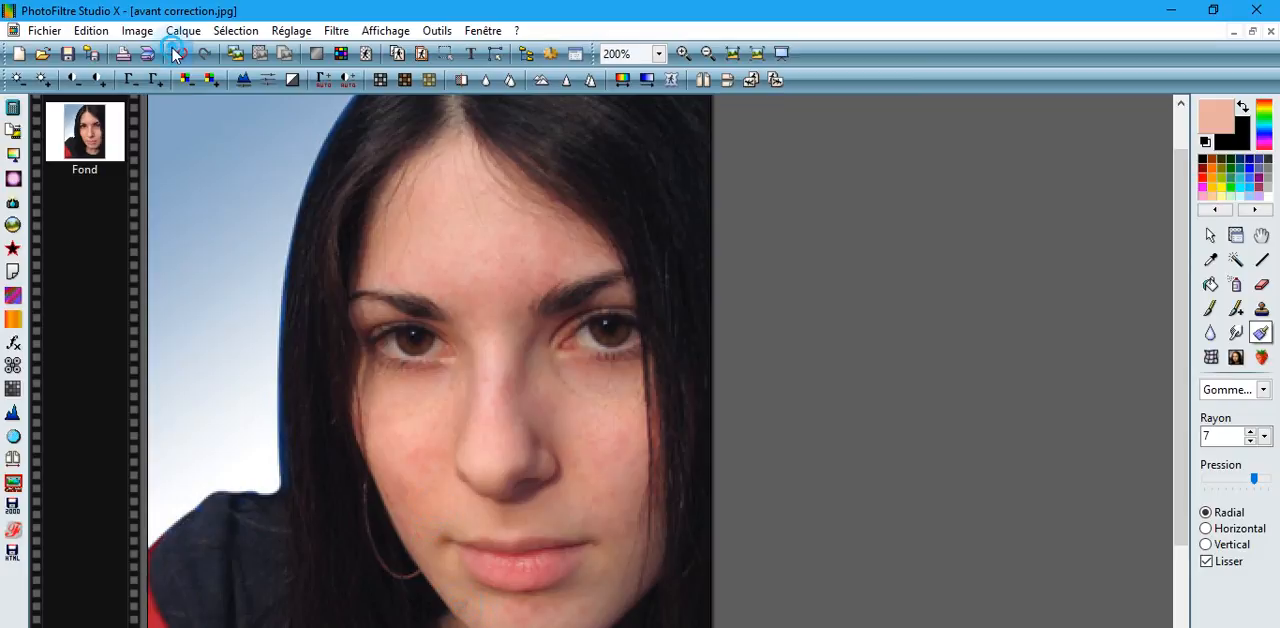
click(537, 604)
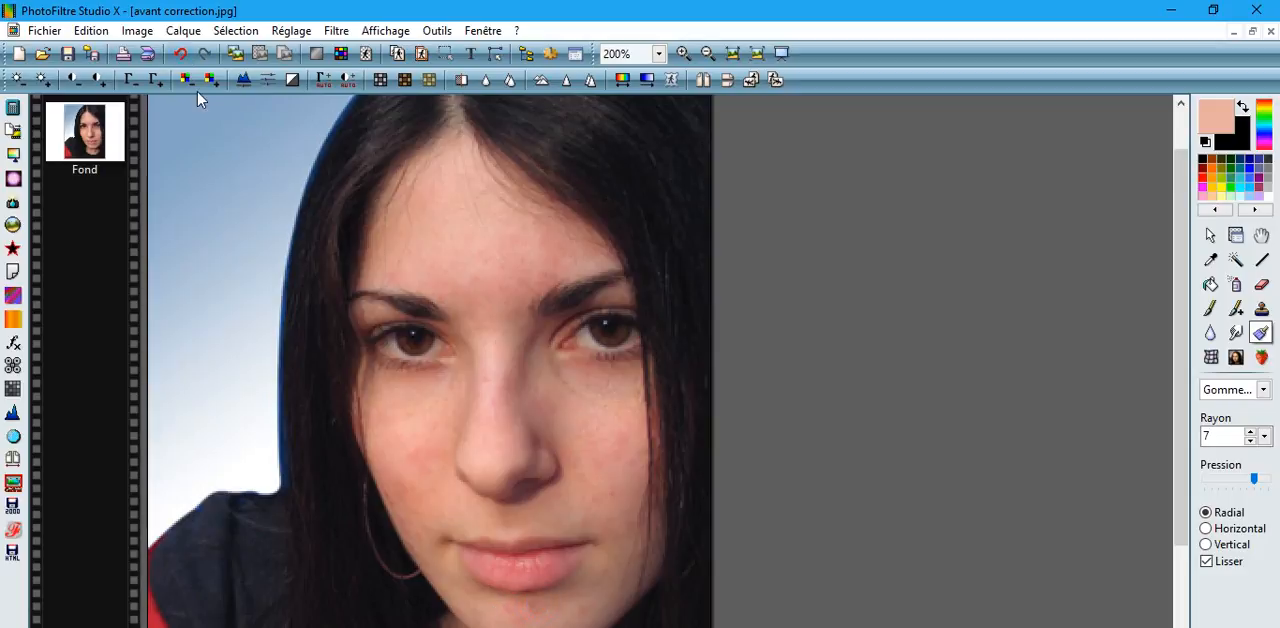
click(181, 52)
click(540, 607)
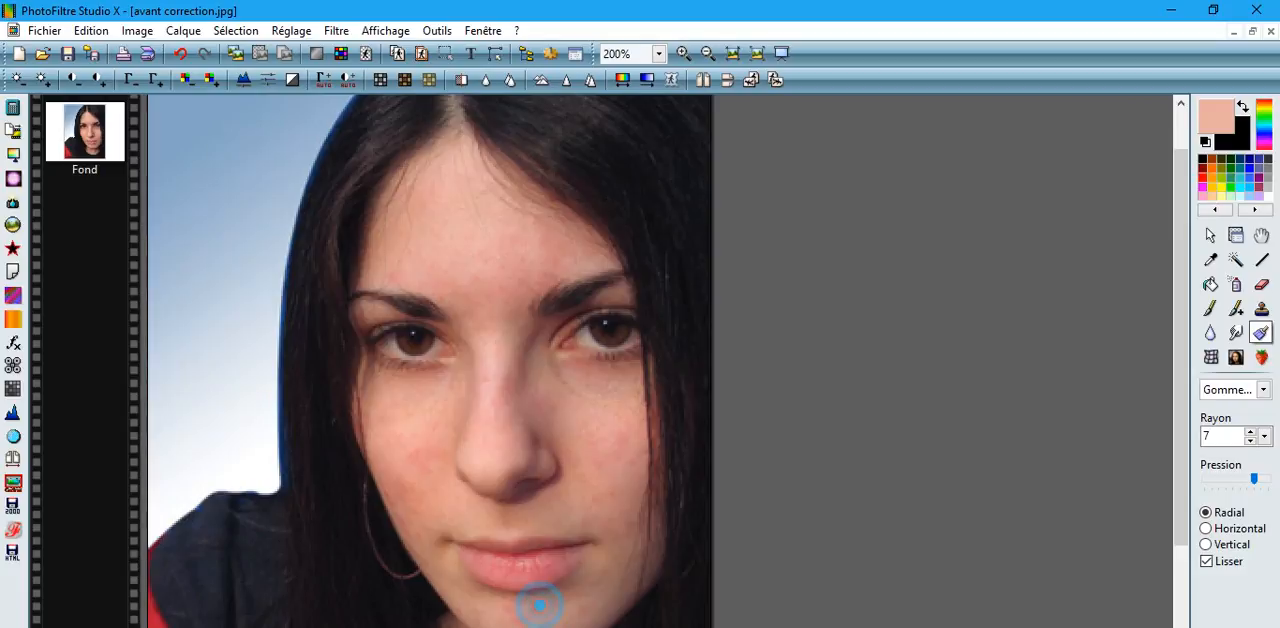
click(181, 52)
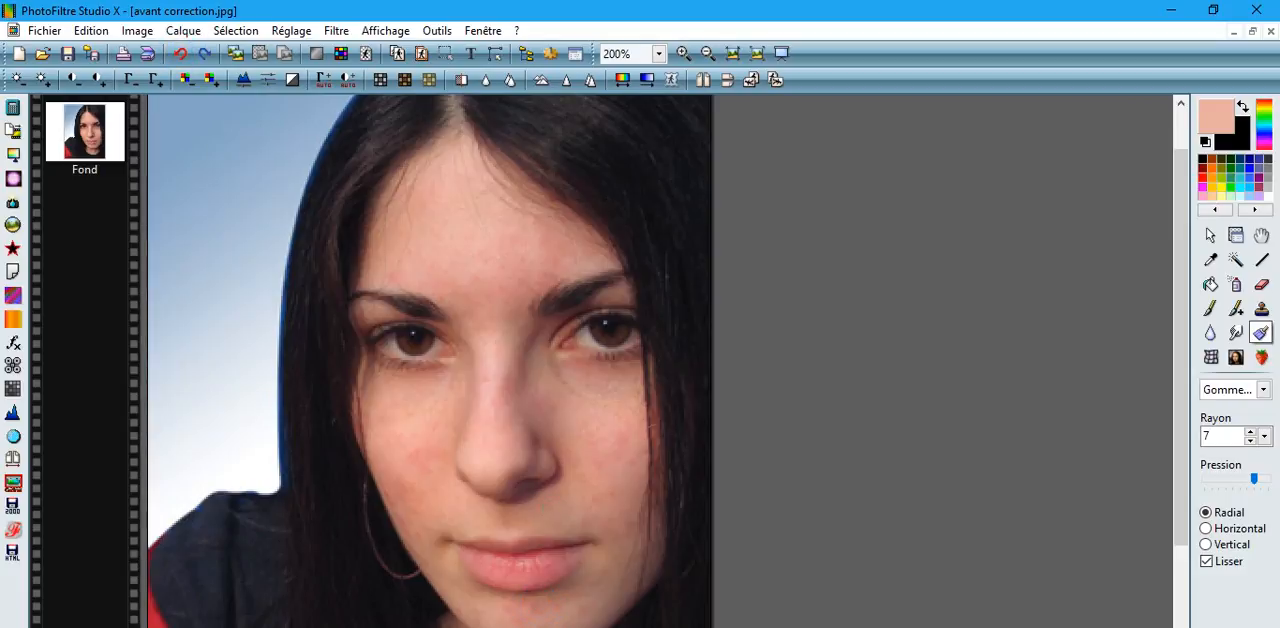
click(543, 371)
click(537, 385)
Set the Blur tool's radius to 13 and soften the skin beside the nose and on the cheeks.
click(1211, 333)
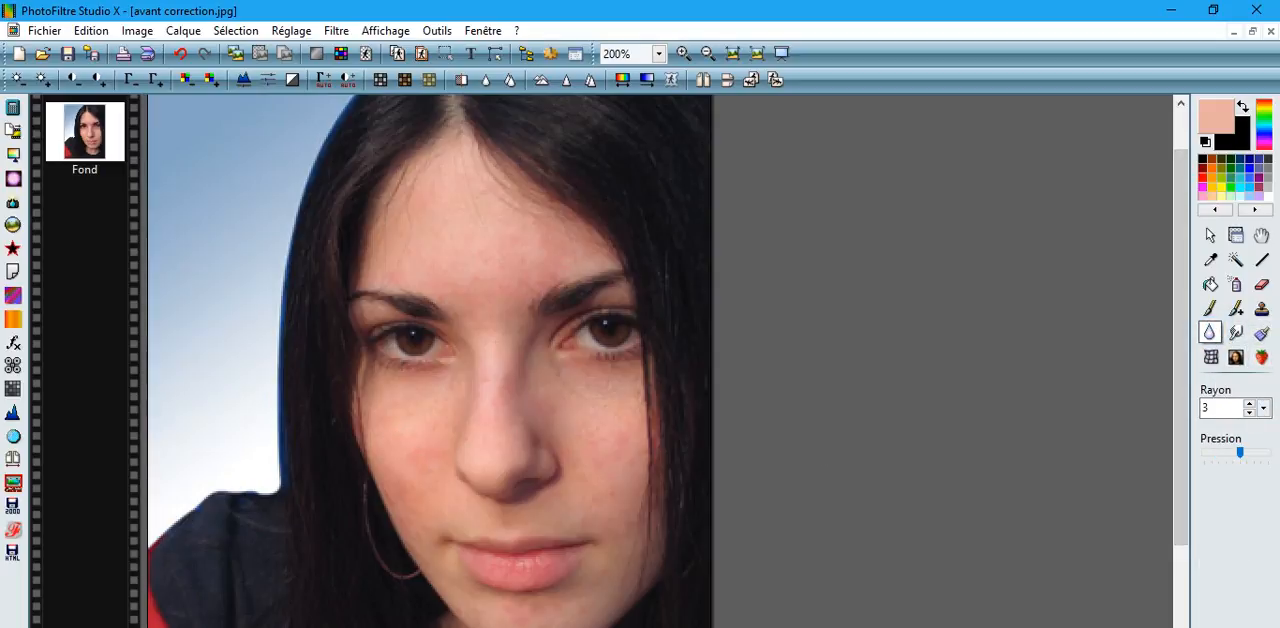
click(1249, 403)
click(1249, 403)
click(1249, 403)
click(1249, 403)
click(1249, 403)
click(1248, 404)
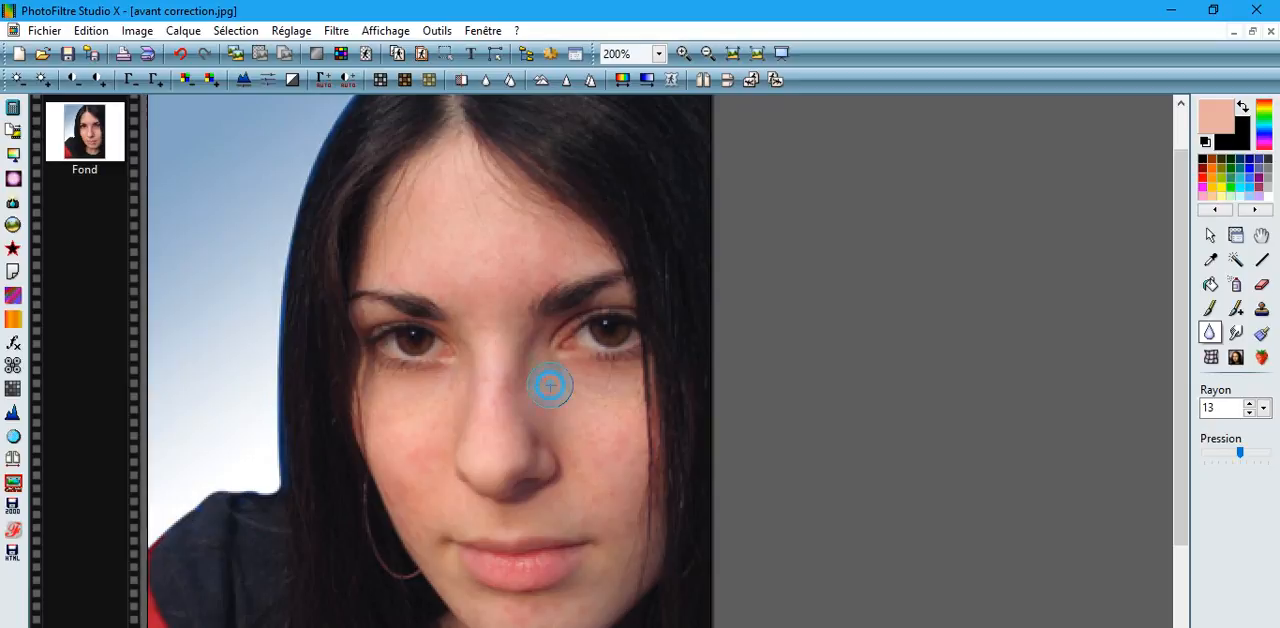
mouse_move(550, 385)
mouse_down()
mouse_move(619, 384)
mouse_move(562, 399)
mouse_up()
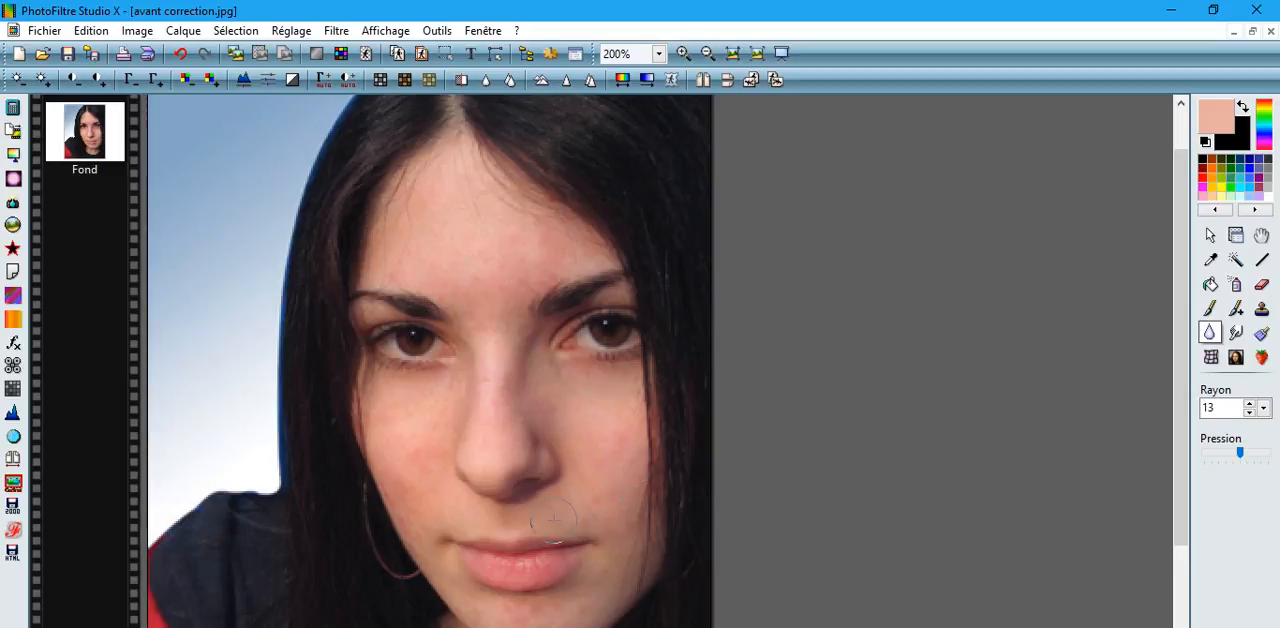
click(451, 504)
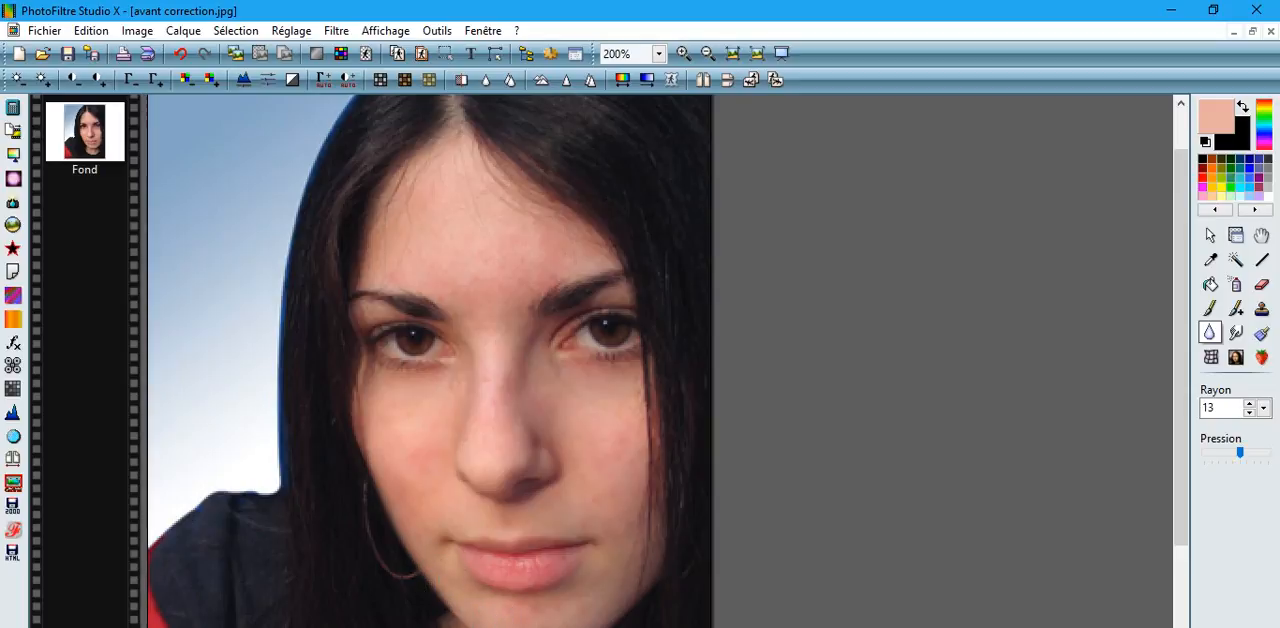
Soften the skin across the whole forehead with the Blur tool.
click(503, 314)
click(542, 240)
click(493, 196)
click(443, 168)
click(482, 262)
click(443, 267)
click(443, 176)
click(443, 186)
click(442, 177)
click(387, 237)
click(400, 237)
click(388, 260)
click(385, 261)
click(375, 272)
click(486, 232)
click(494, 276)
Blur the skin along the bridge and sides of the nose.
click(484, 329)
mouse_move(484, 329)
mouse_down()
mouse_move(476, 352)
mouse_move(501, 329)
mouse_move(497, 420)
mouse_move(500, 341)
mouse_up()
mouse_move(501, 432)
mouse_down()
mouse_move(479, 350)
mouse_move(480, 464)
mouse_move(540, 464)
mouse_up()
mouse_move(525, 394)
mouse_down()
mouse_move(502, 466)
mouse_move(480, 467)
mouse_move(486, 490)
mouse_up()
Trace a polygonal lasso selection around the eye on the portrait's right side.
click(1210, 235)
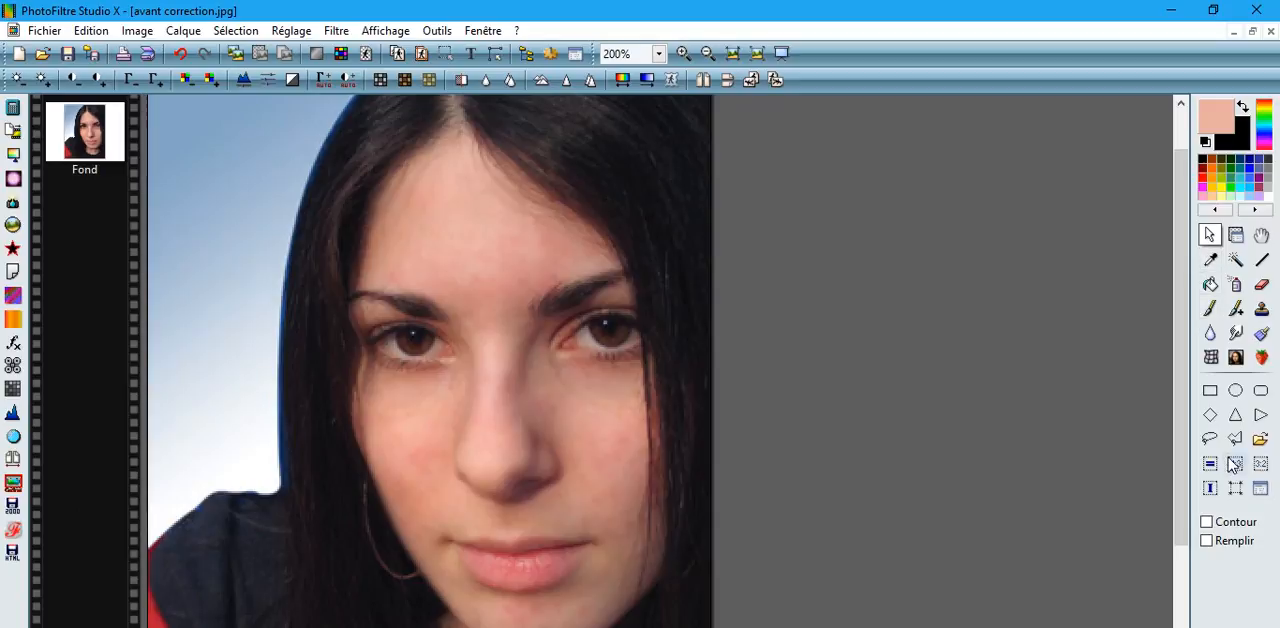
click(1230, 444)
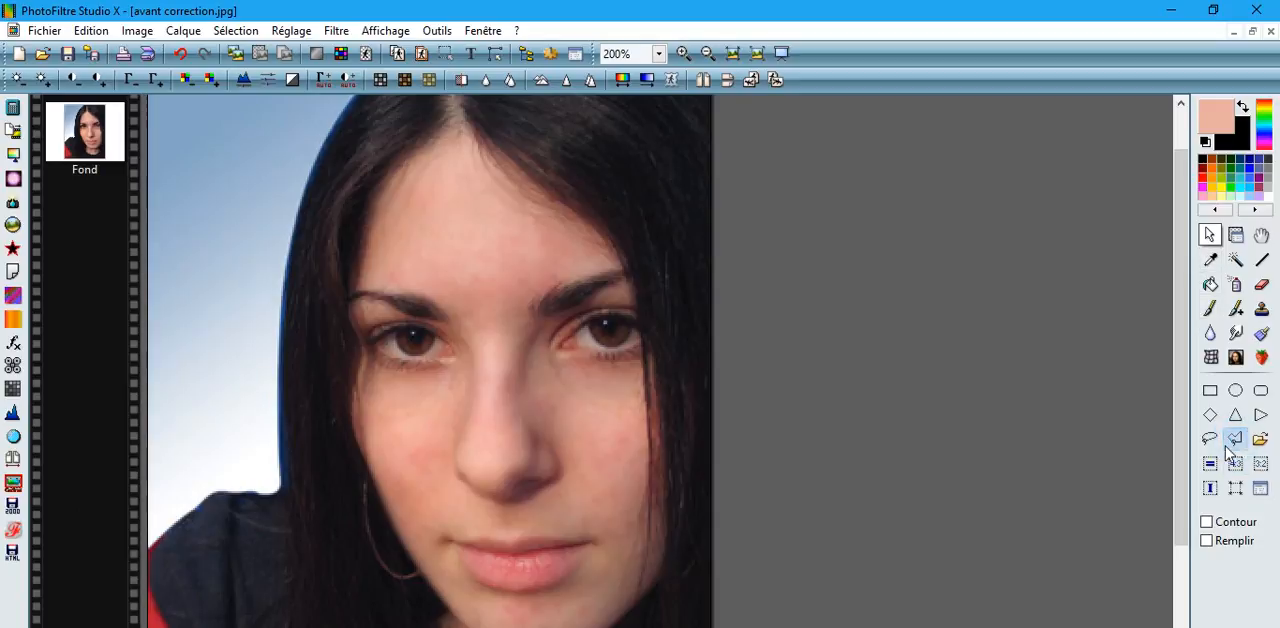
click(560, 346)
click(569, 352)
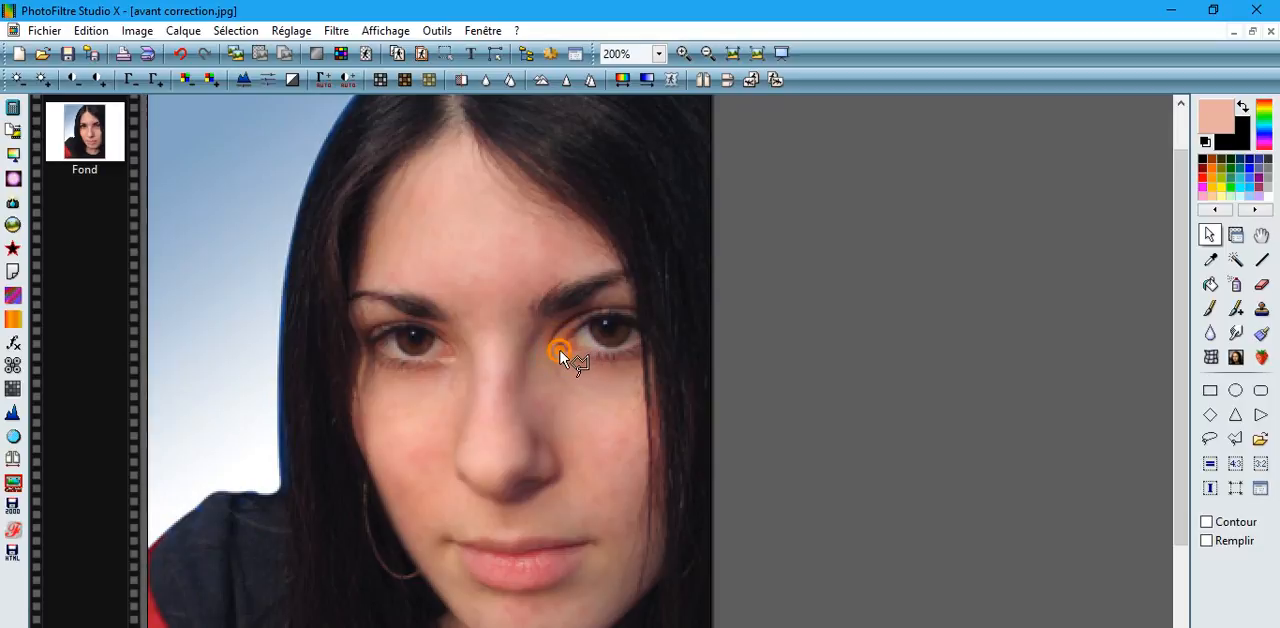
click(562, 354)
click(610, 350)
click(634, 348)
click(640, 334)
click(636, 325)
click(614, 318)
click(601, 316)
double_click(566, 340)
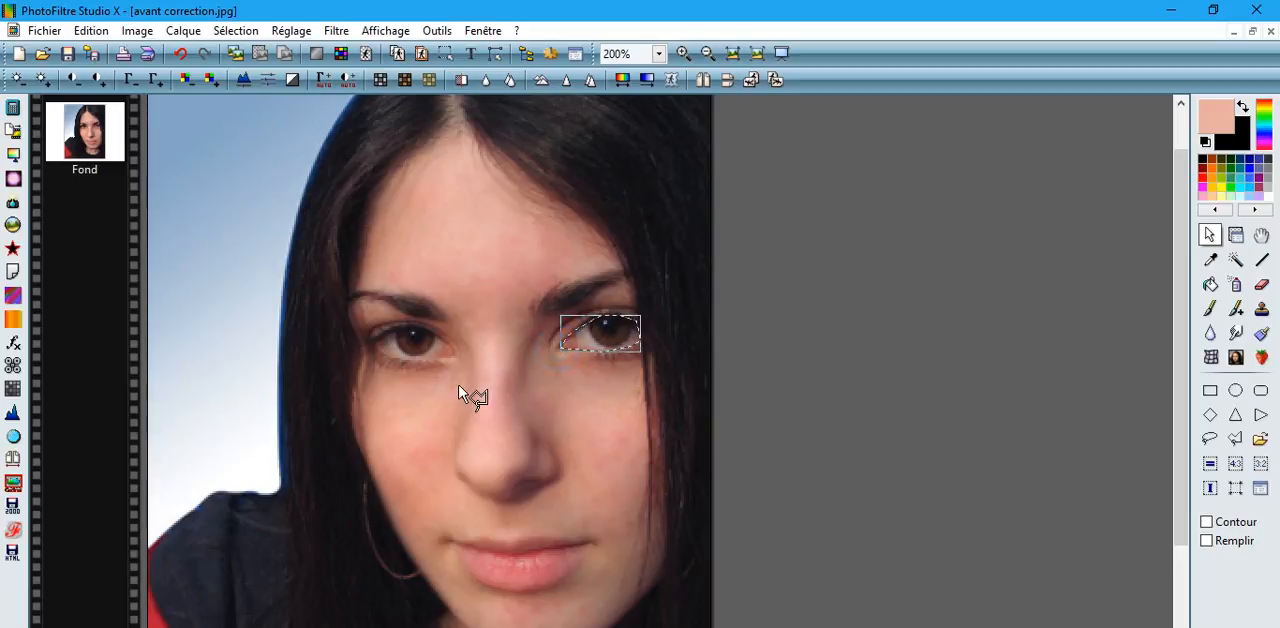
Outline the eye selection with a smoothed black contour of width 1 at 100% opacity, without fill.
click(91, 30)
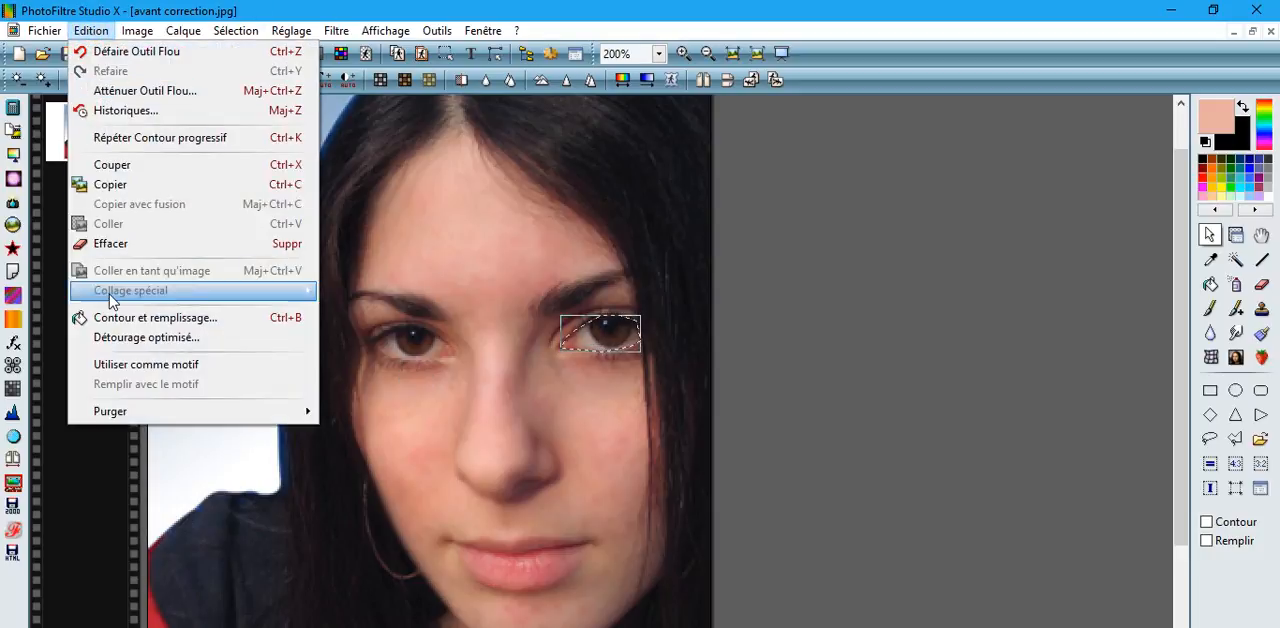
click(110, 320)
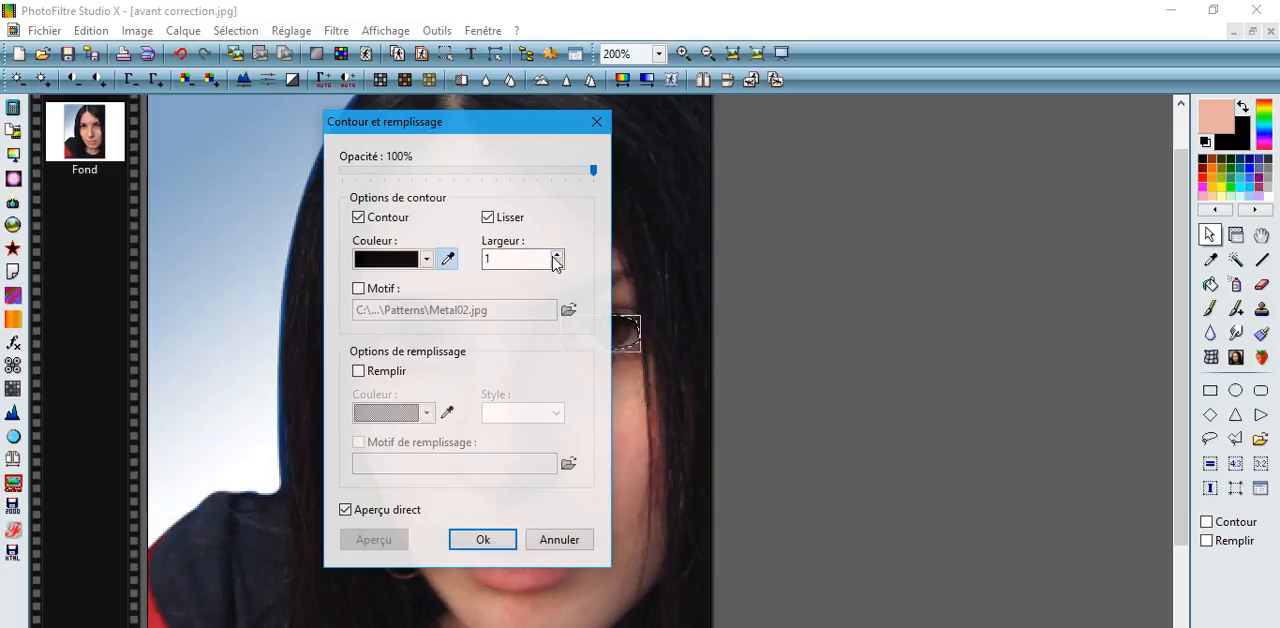
click(478, 541)
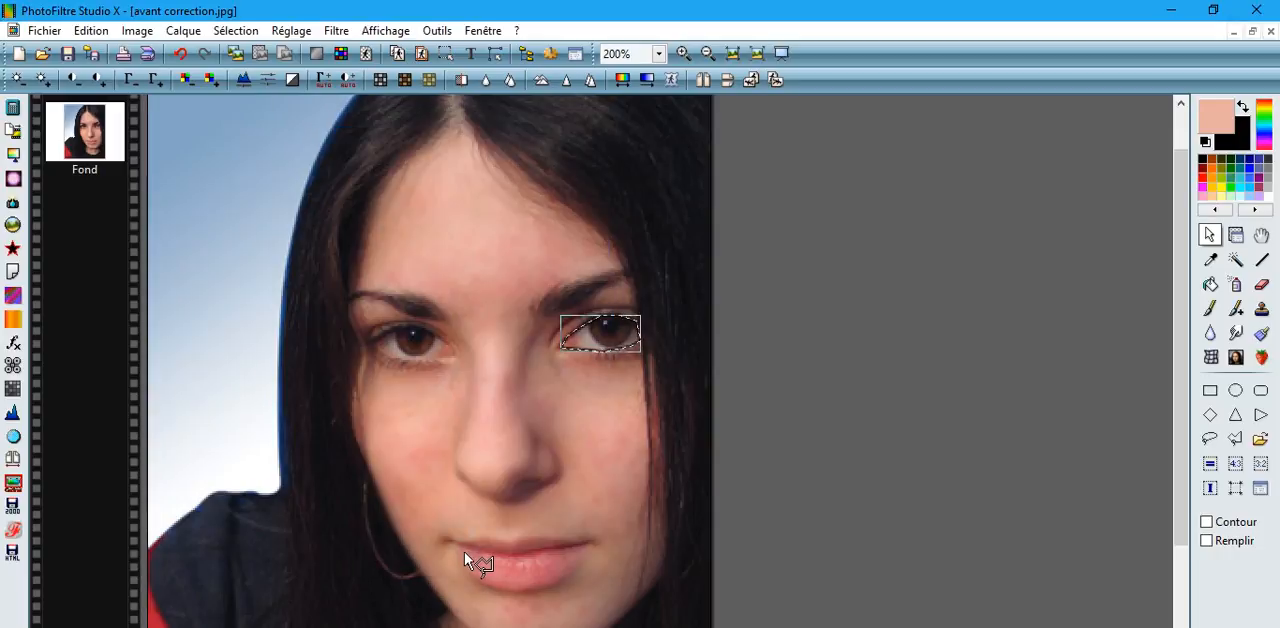
Apply a black exterior progressive contour with thickness 10 and Flou style around the eye, and hide the selection.
click(336, 30)
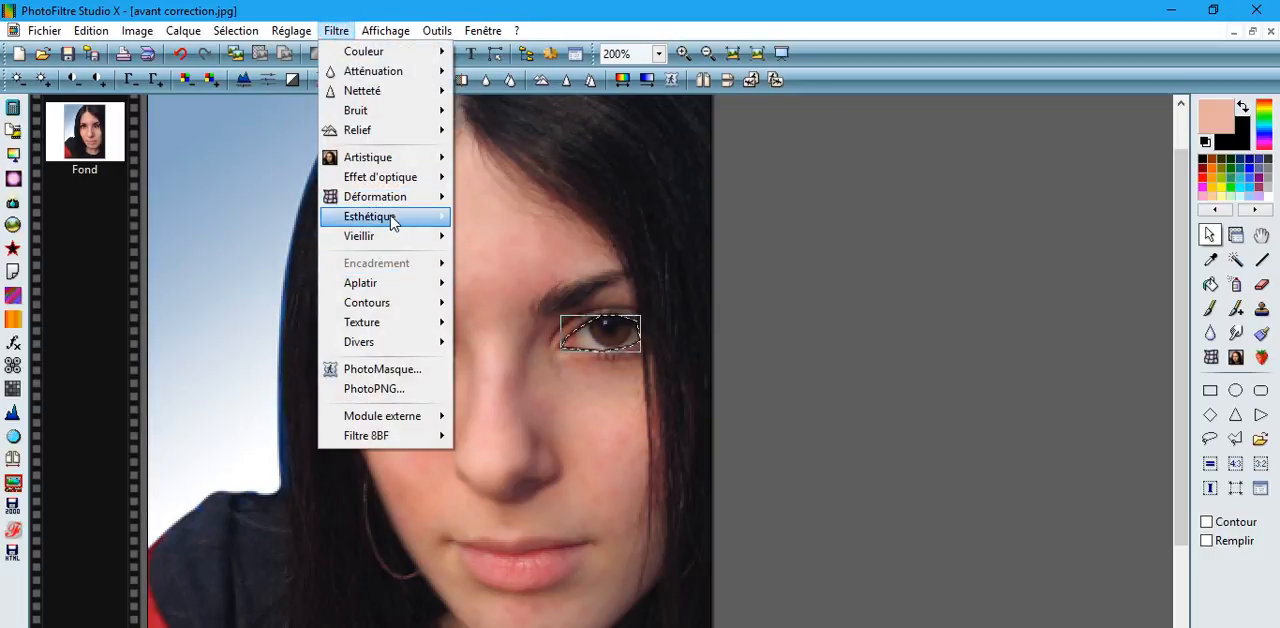
mouse_move(390, 217)
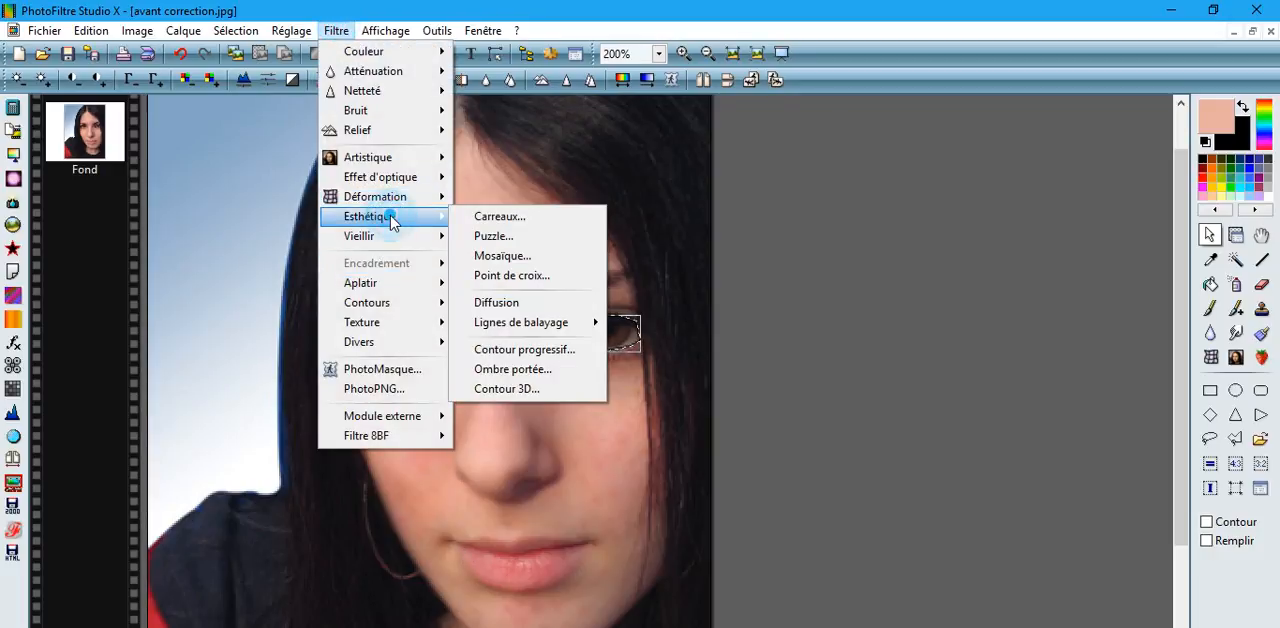
click(517, 355)
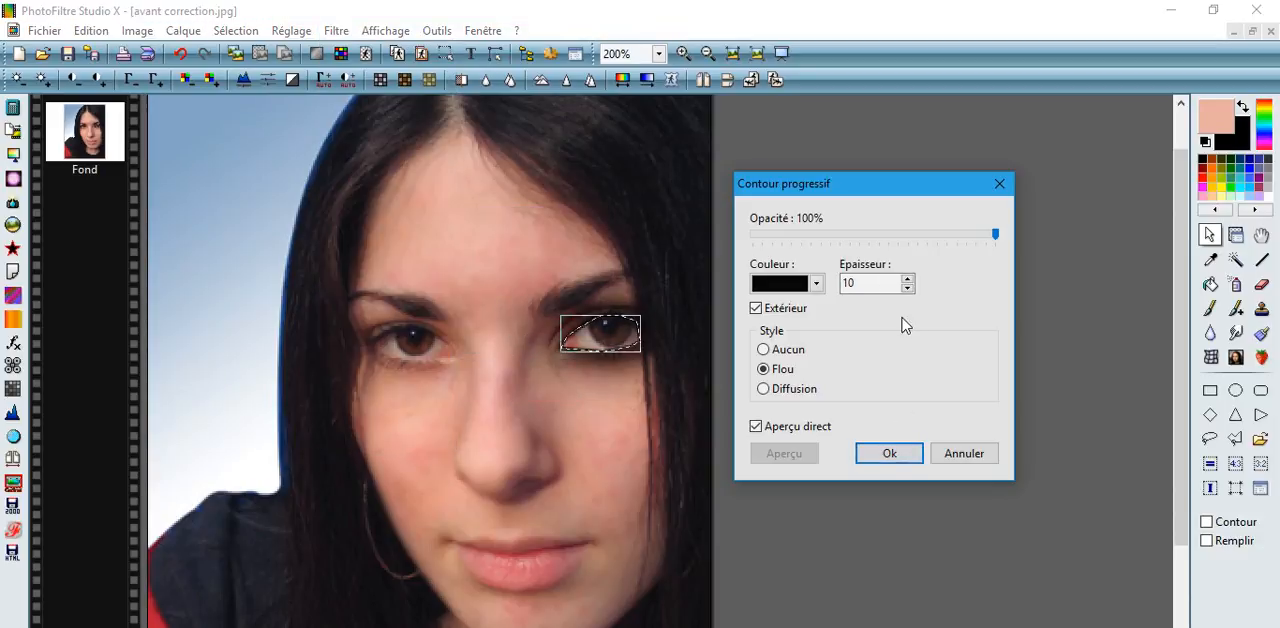
click(872, 285)
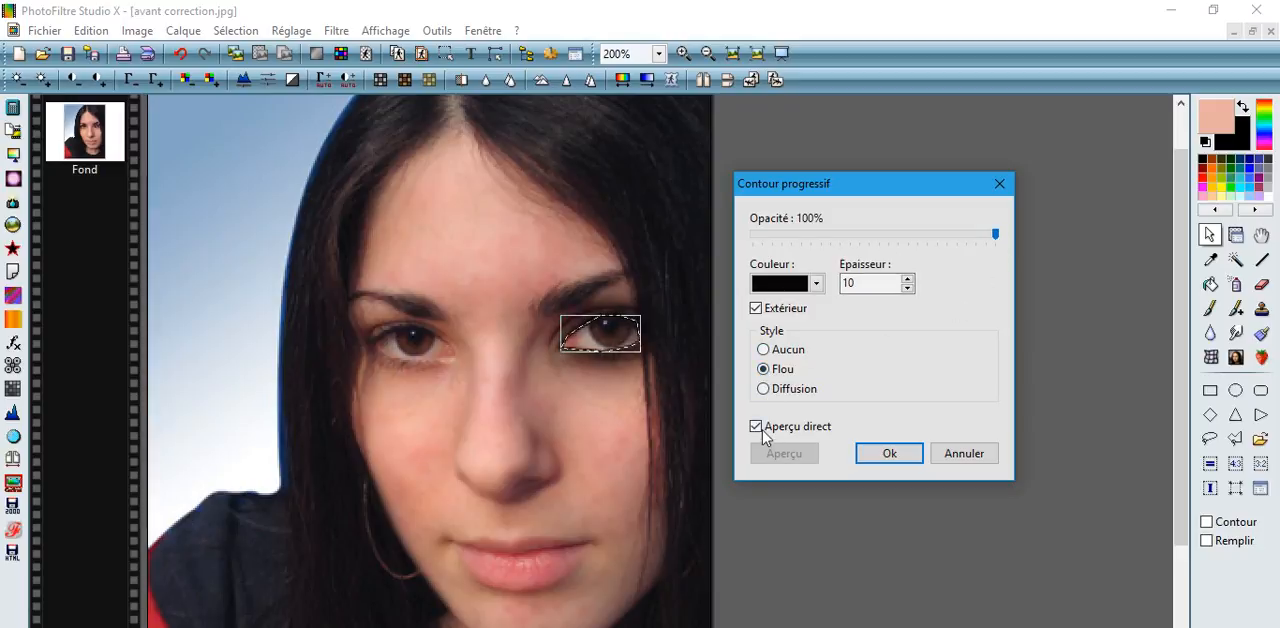
click(896, 452)
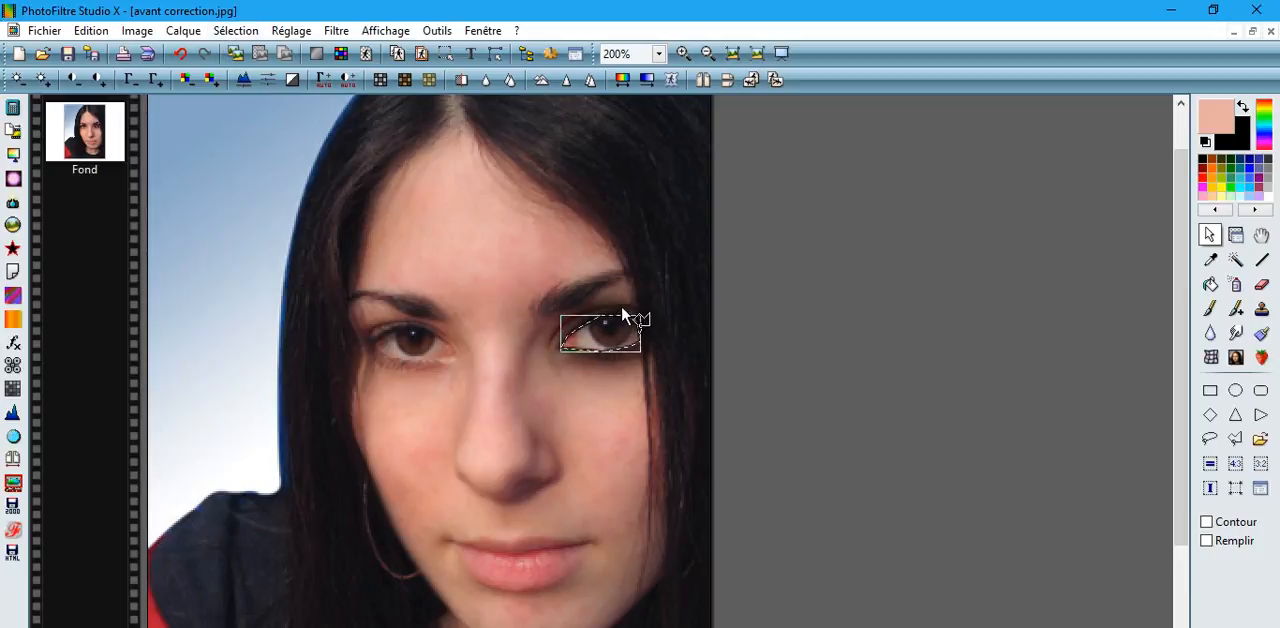
click(236, 31)
click(240, 51)
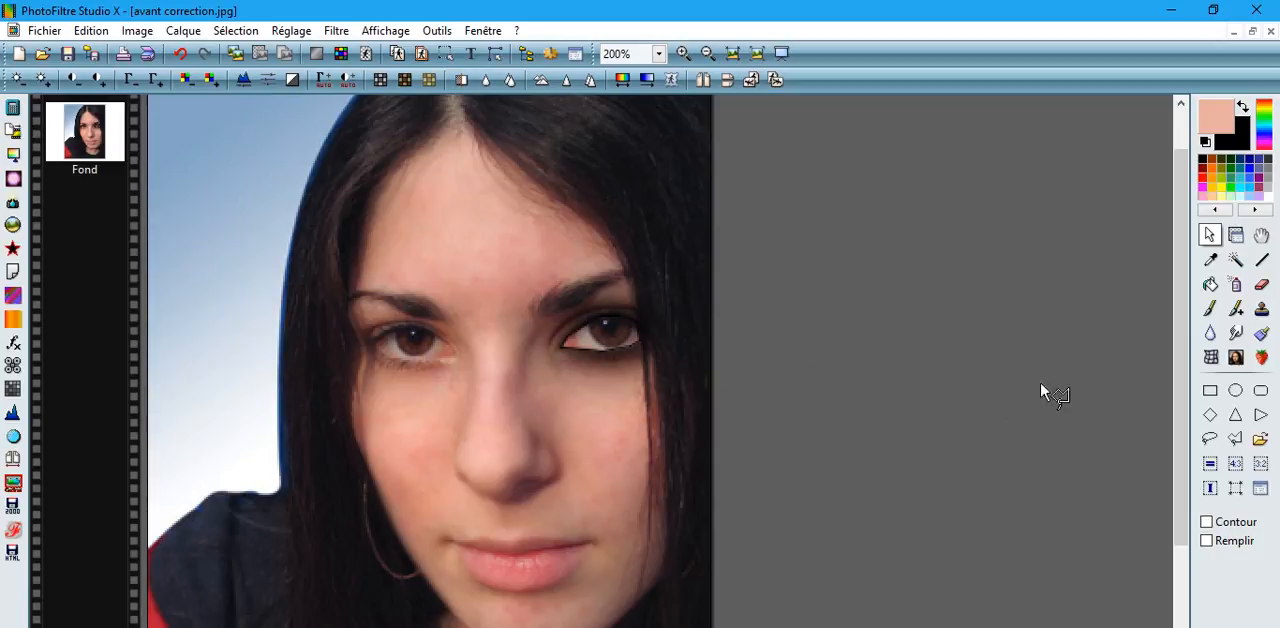
Soften the black outline around the eye on the portrait's right side using the Blur tool with radius 3.
click(1210, 332)
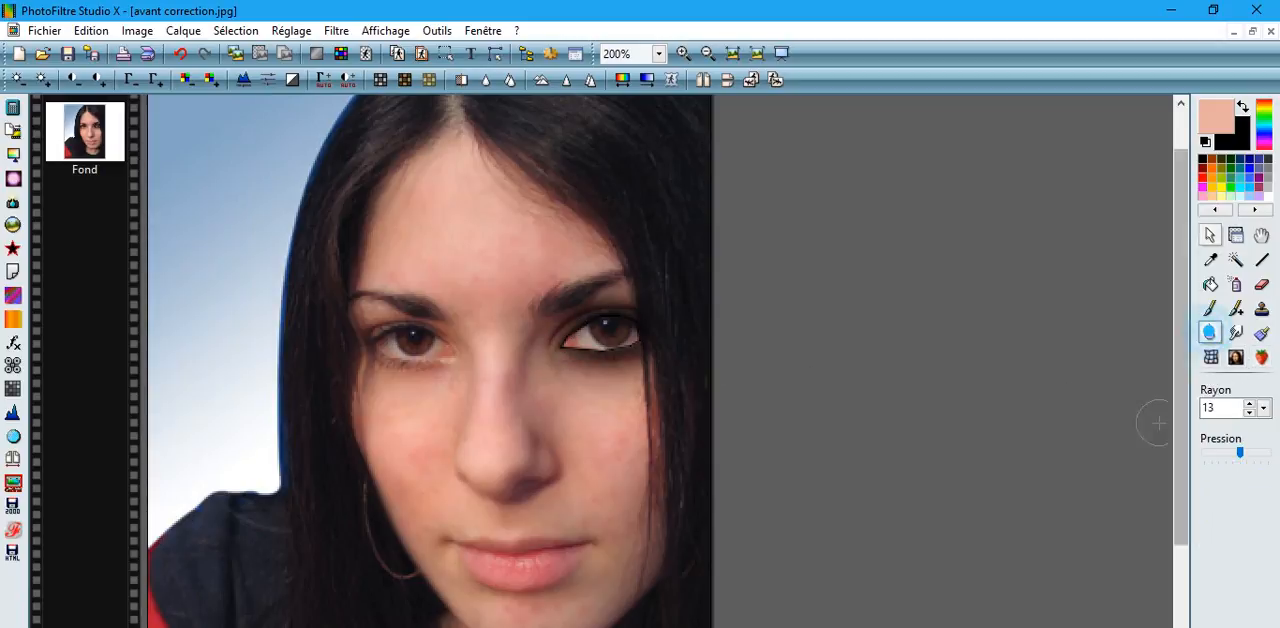
click(1249, 413)
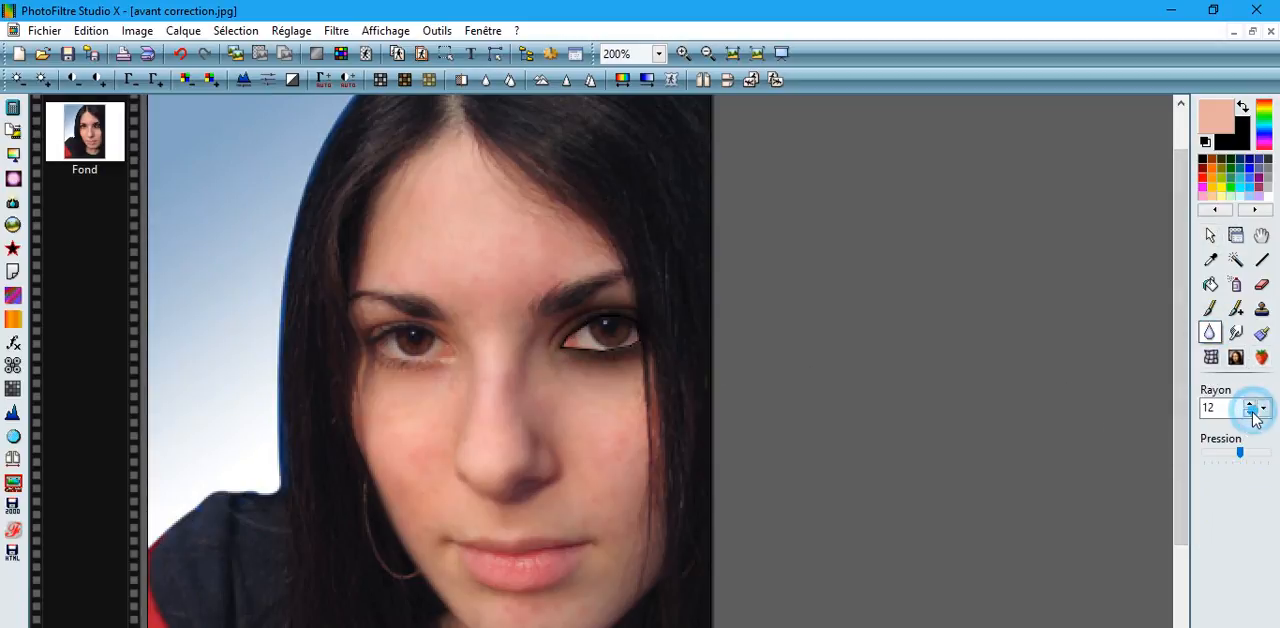
click(1249, 413)
click(1249, 413)
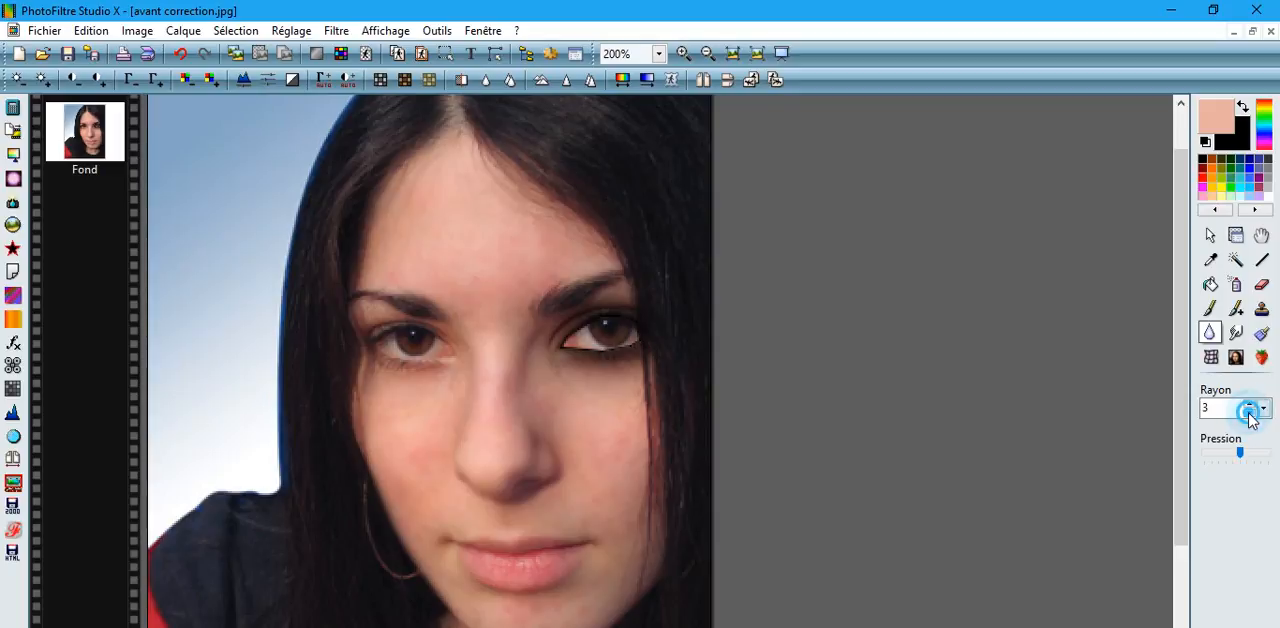
click(1249, 413)
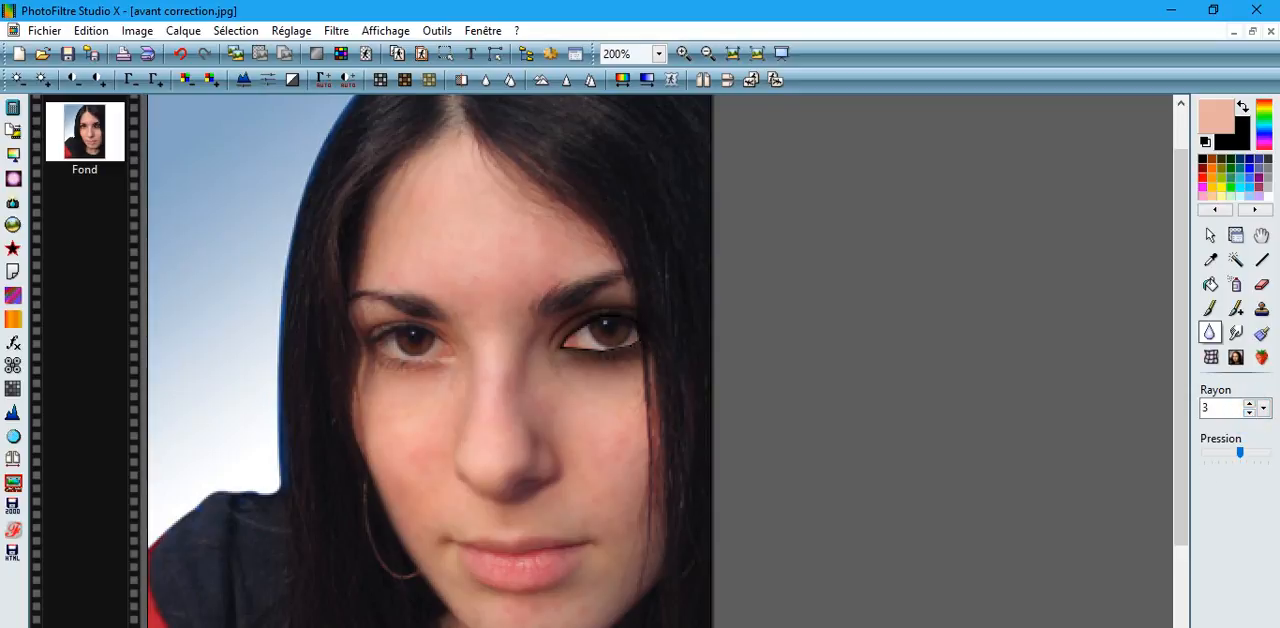
drag(562, 348, 574, 349)
drag(562, 344, 574, 332)
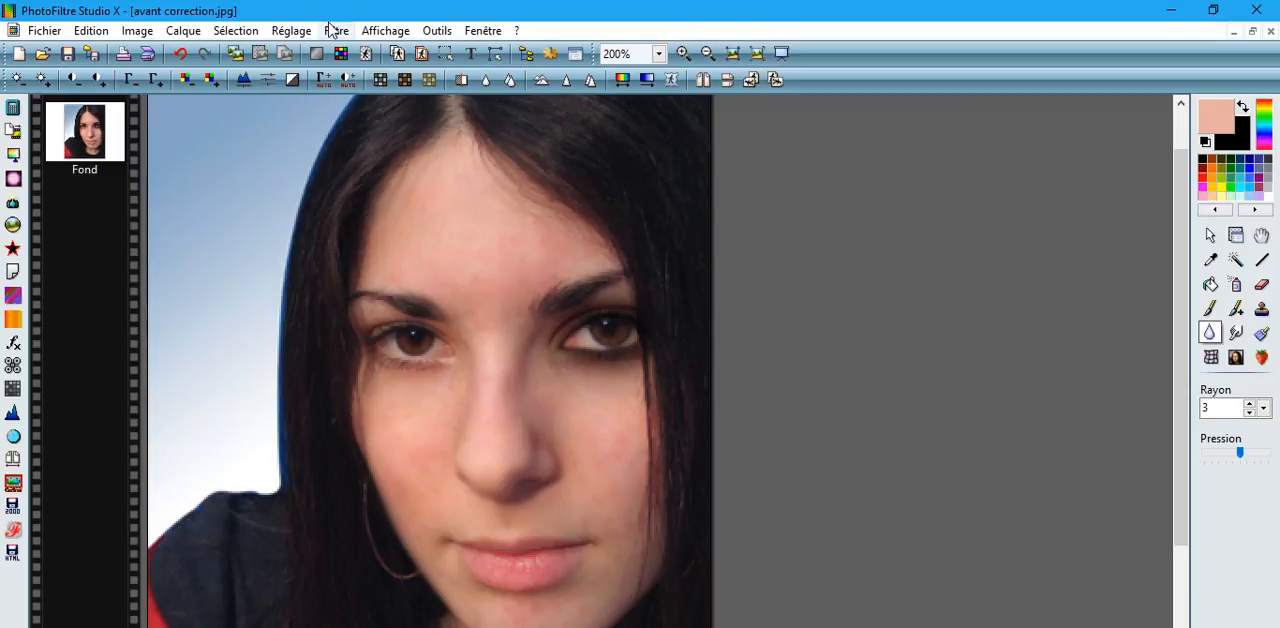
Trace a polygonal lasso selection around the eye on the portrait's left side.
click(1209, 235)
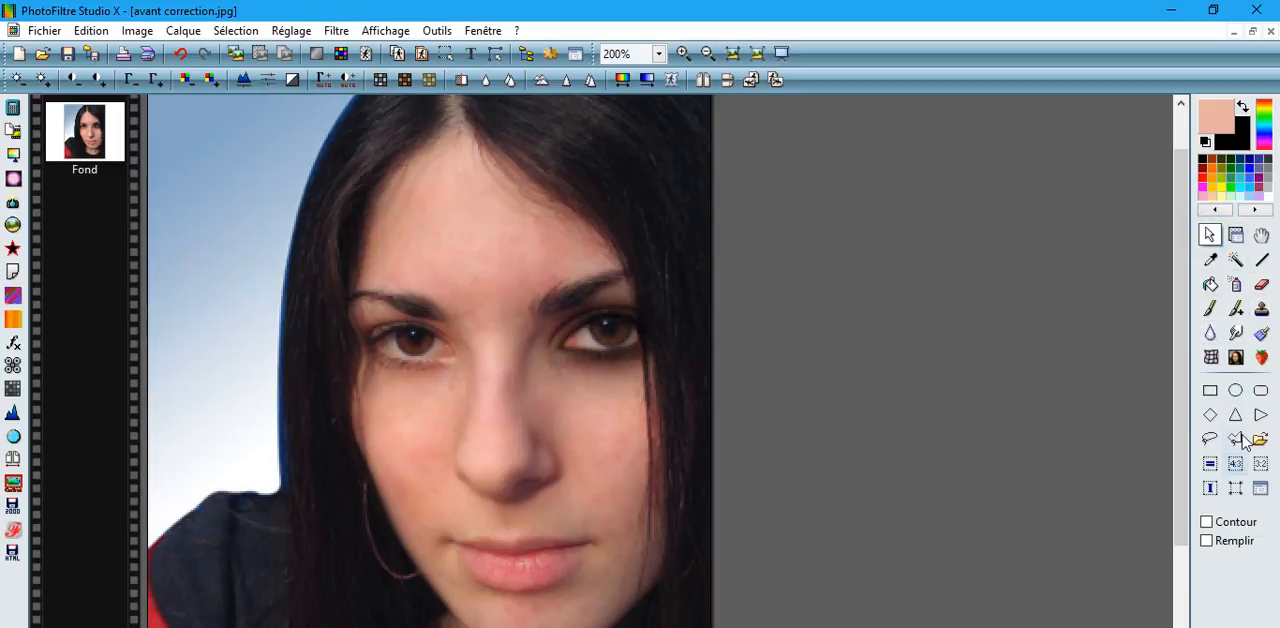
click(374, 341)
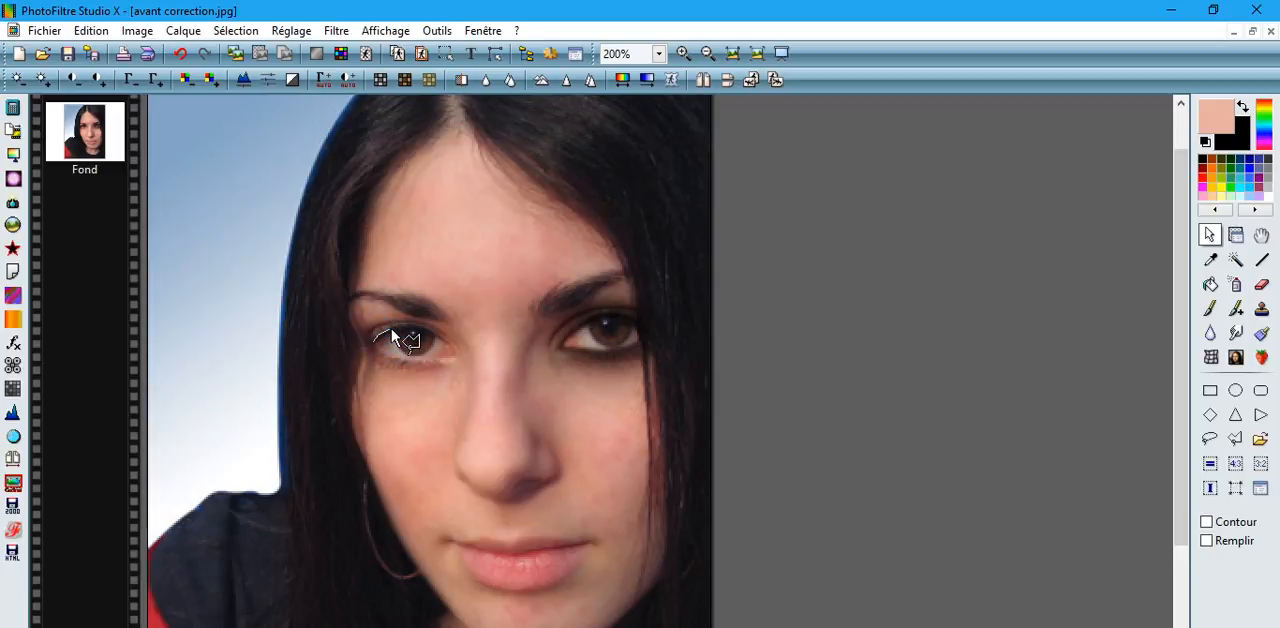
click(391, 331)
click(408, 324)
click(447, 341)
click(437, 358)
click(414, 358)
double_click(373, 345)
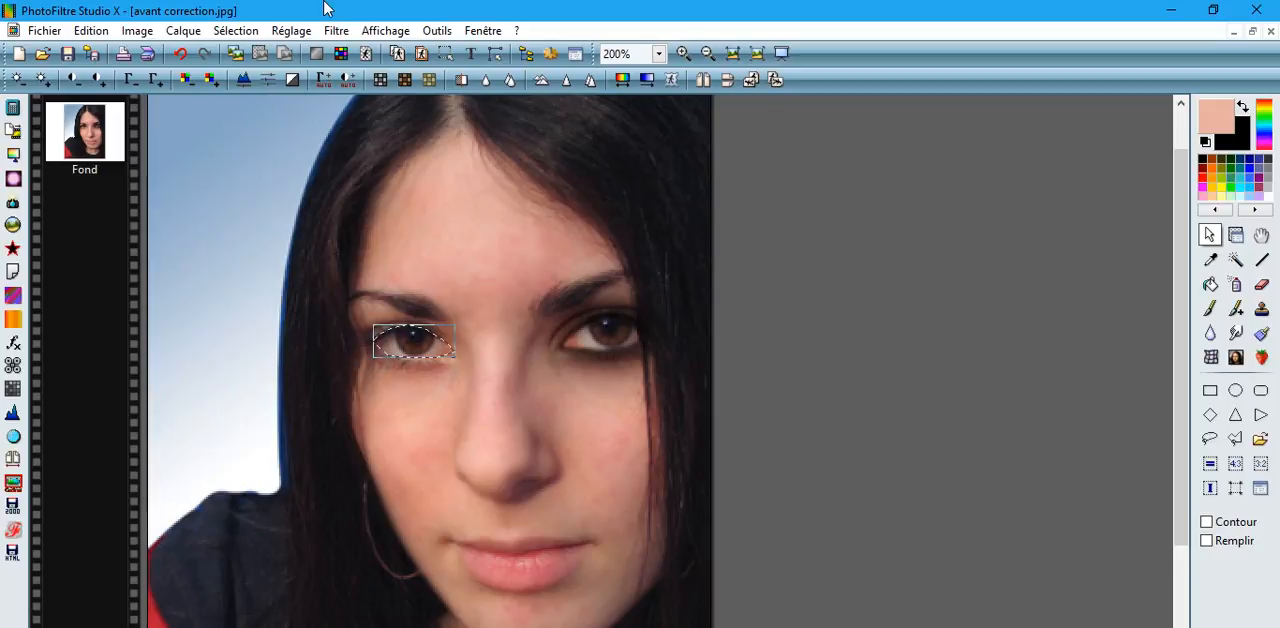
Outline the left-side eye selection with a smoothed black contour of width 1 at 100% opacity, without fill.
click(90, 30)
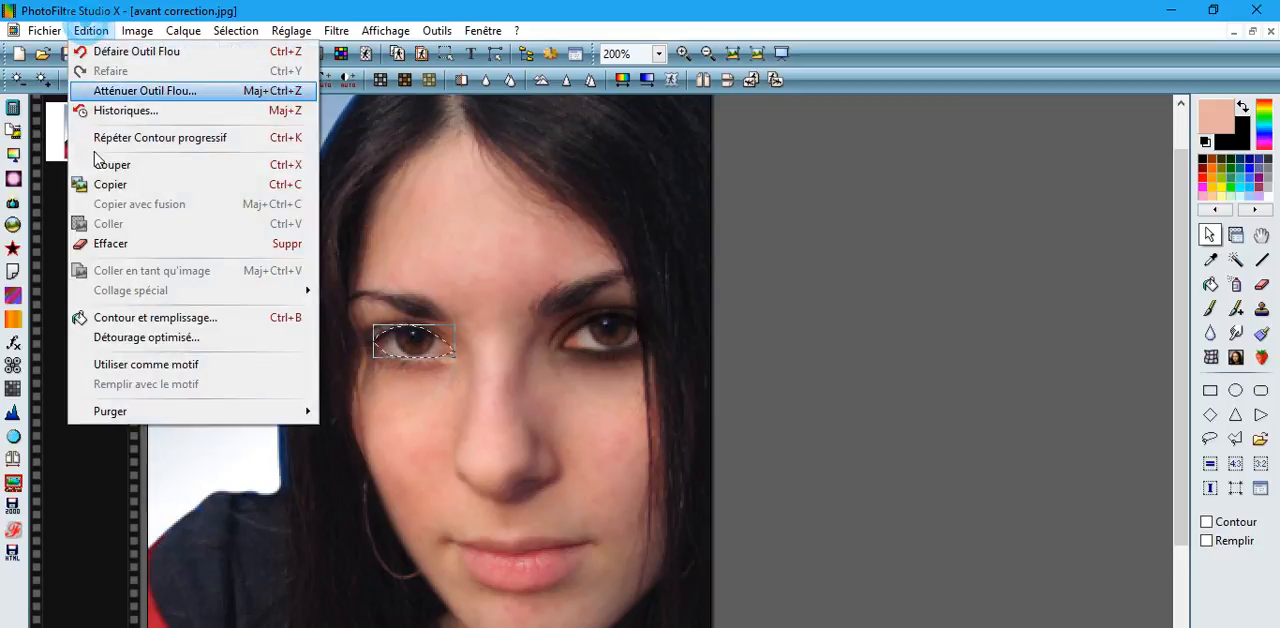
click(120, 318)
click(491, 536)
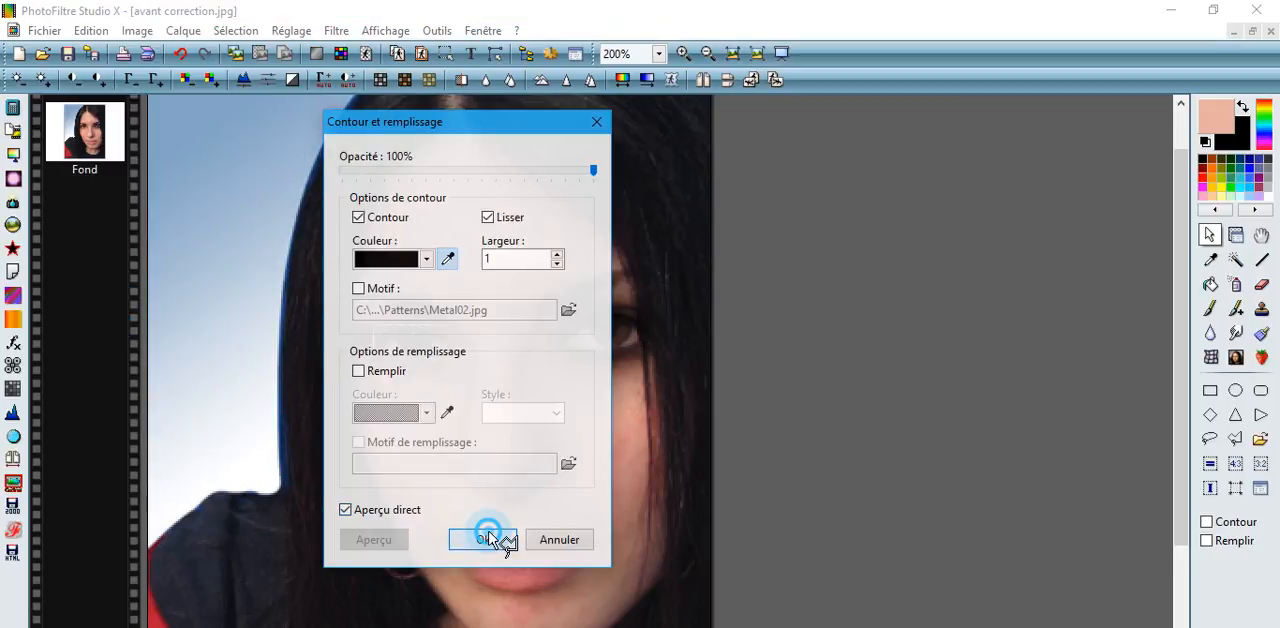
Apply a black exterior progressive contour around the left-side eye with thickness 10, Flou style and 100% opacity.
click(336, 30)
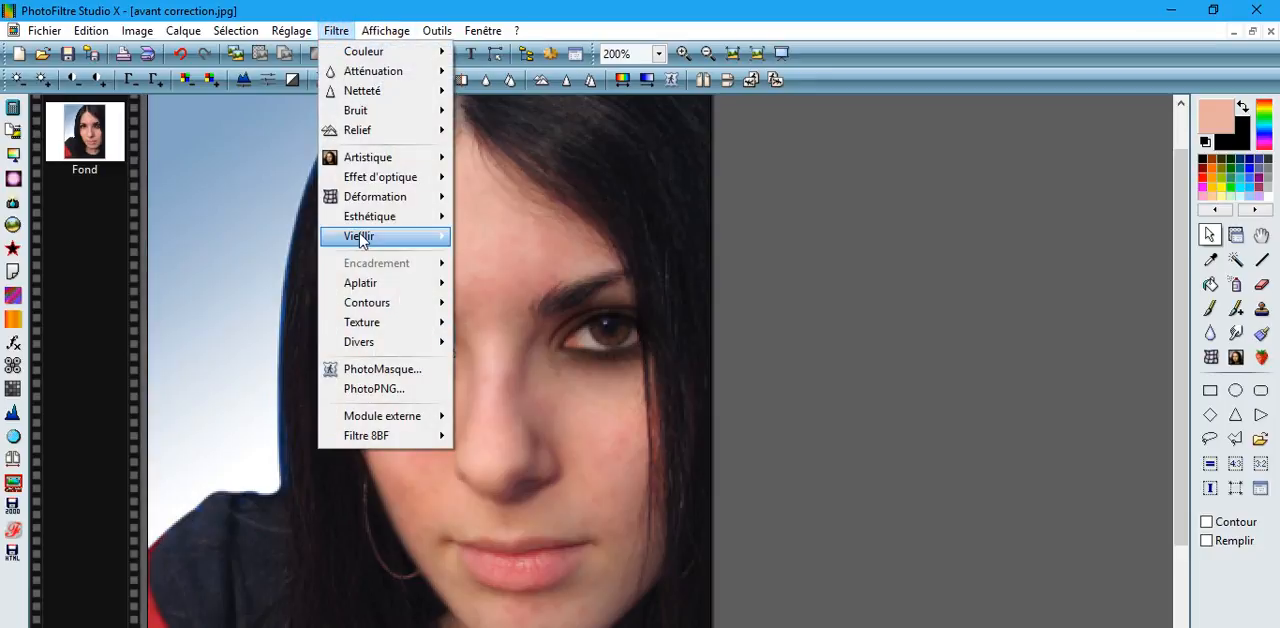
mouse_move(378, 216)
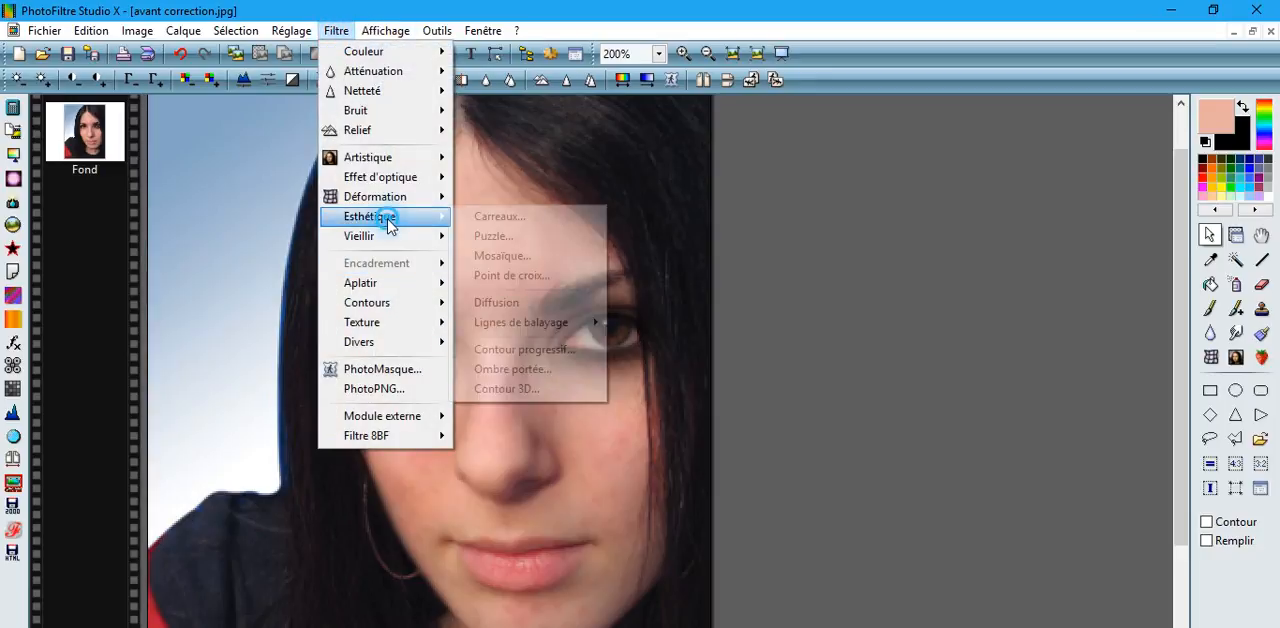
click(501, 349)
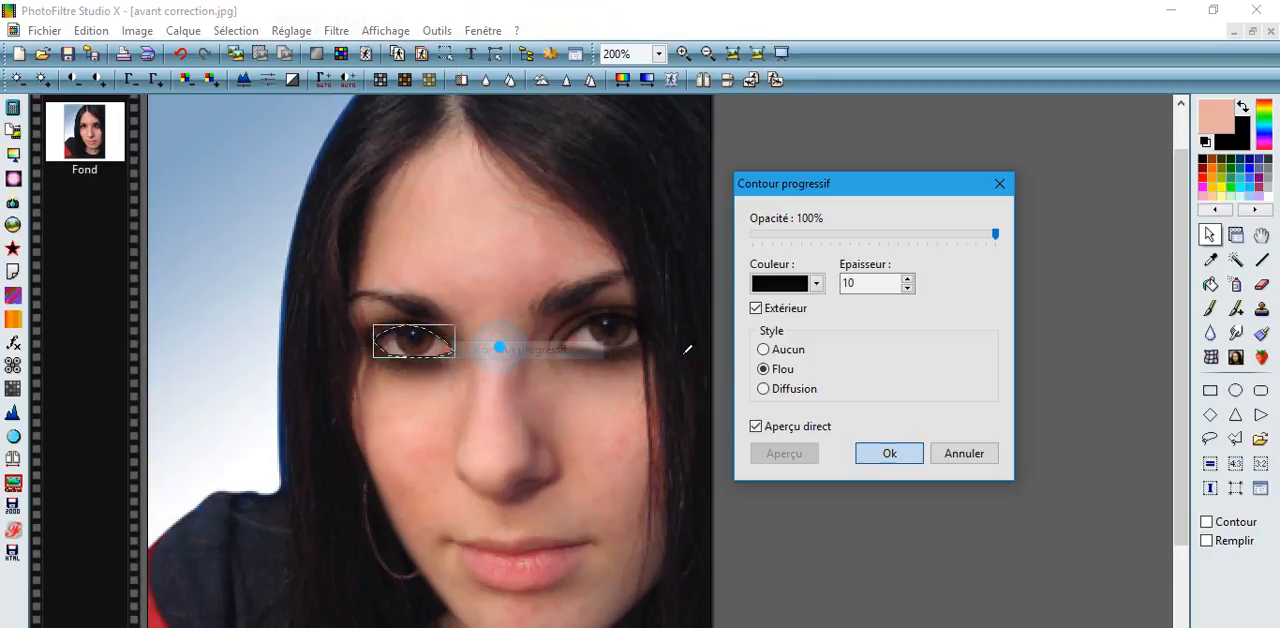
click(900, 453)
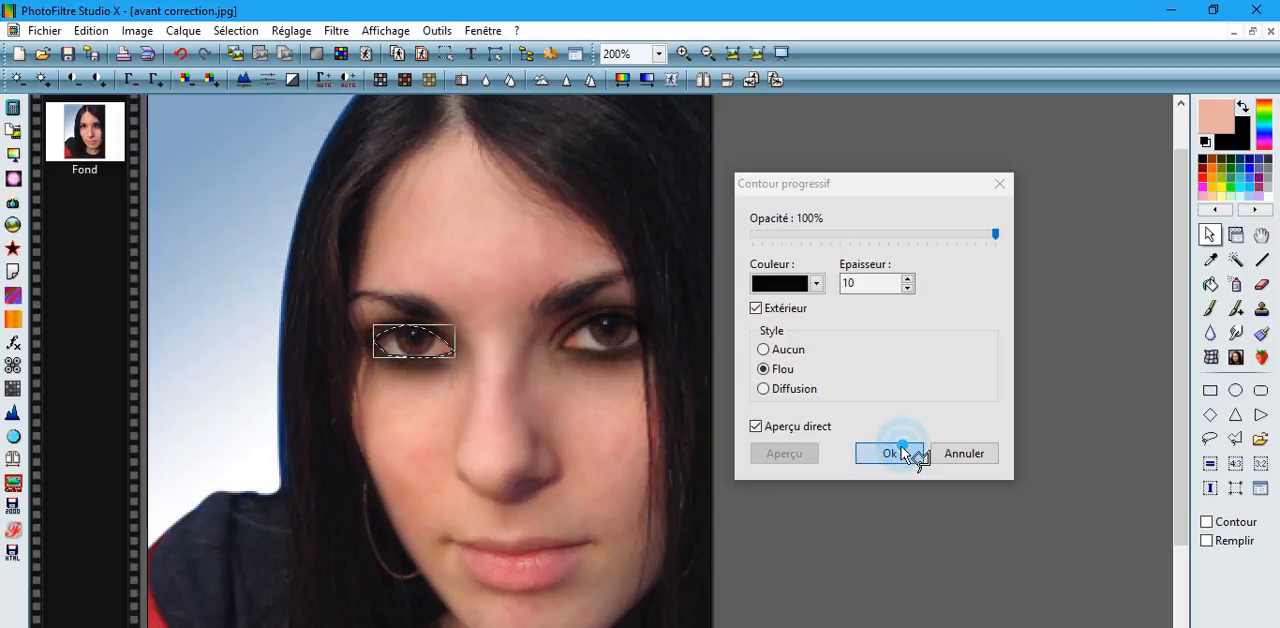
Hide the eye selection and soften the black outline around the left-side eye using the Blur tool with radius 3.
click(236, 30)
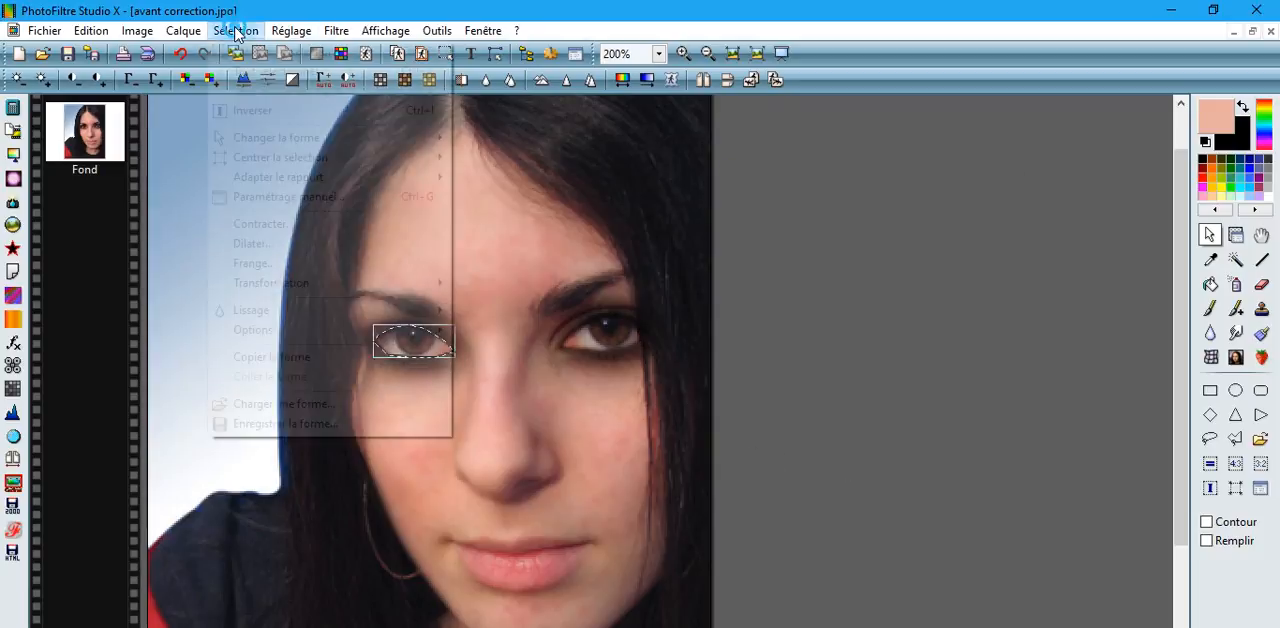
click(248, 55)
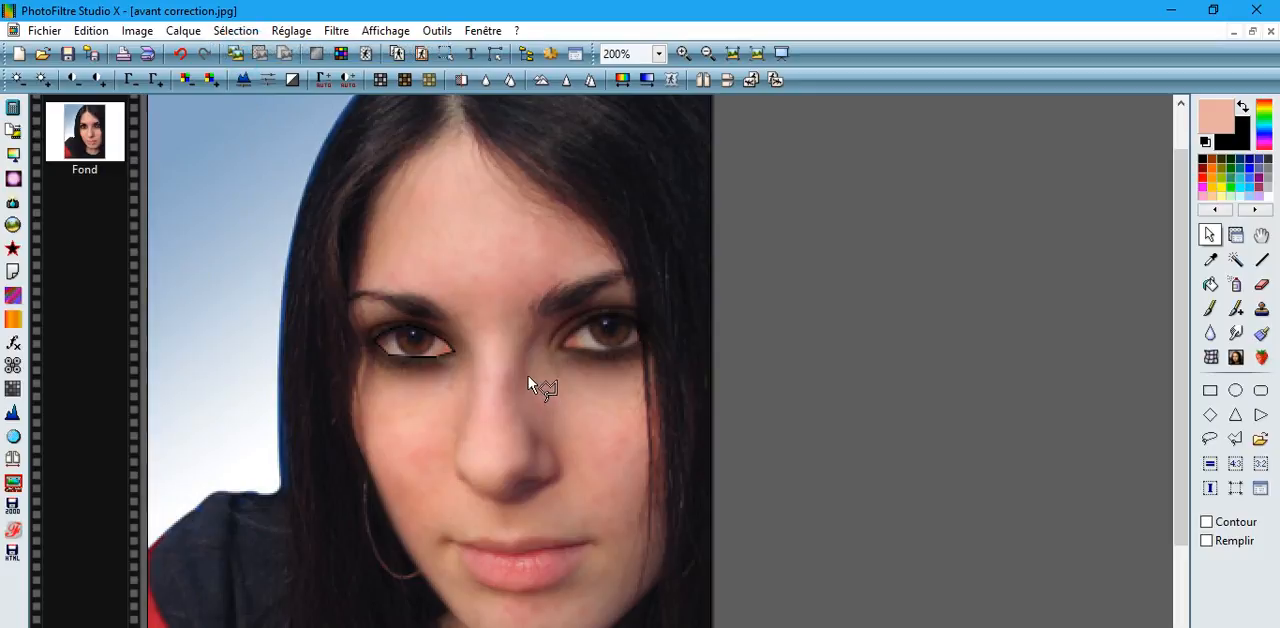
click(1210, 333)
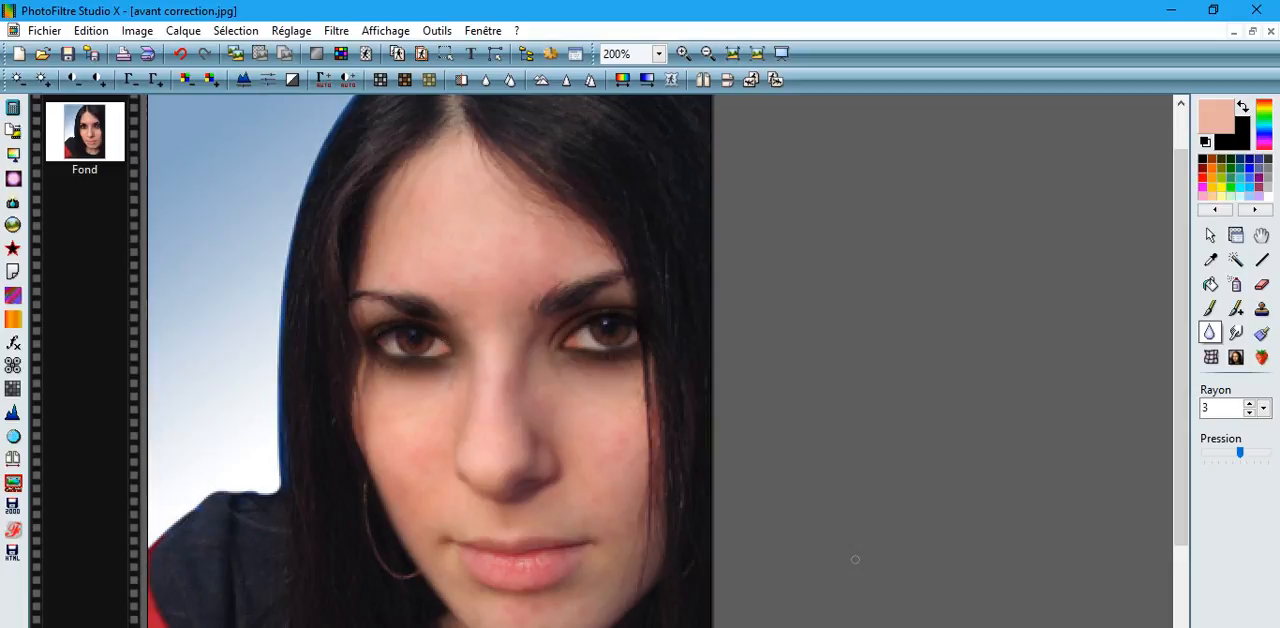
Trace a polygonal lasso selection around the portrait's lips.
scroll(855, 560, up, 1)
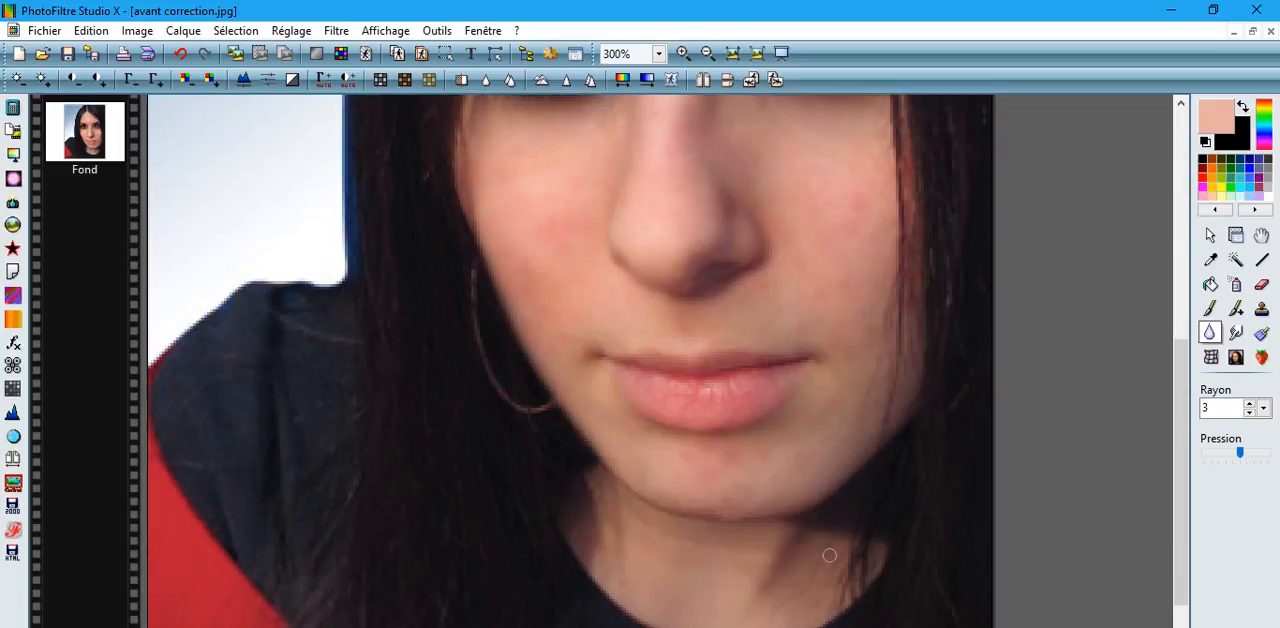
click(1209, 234)
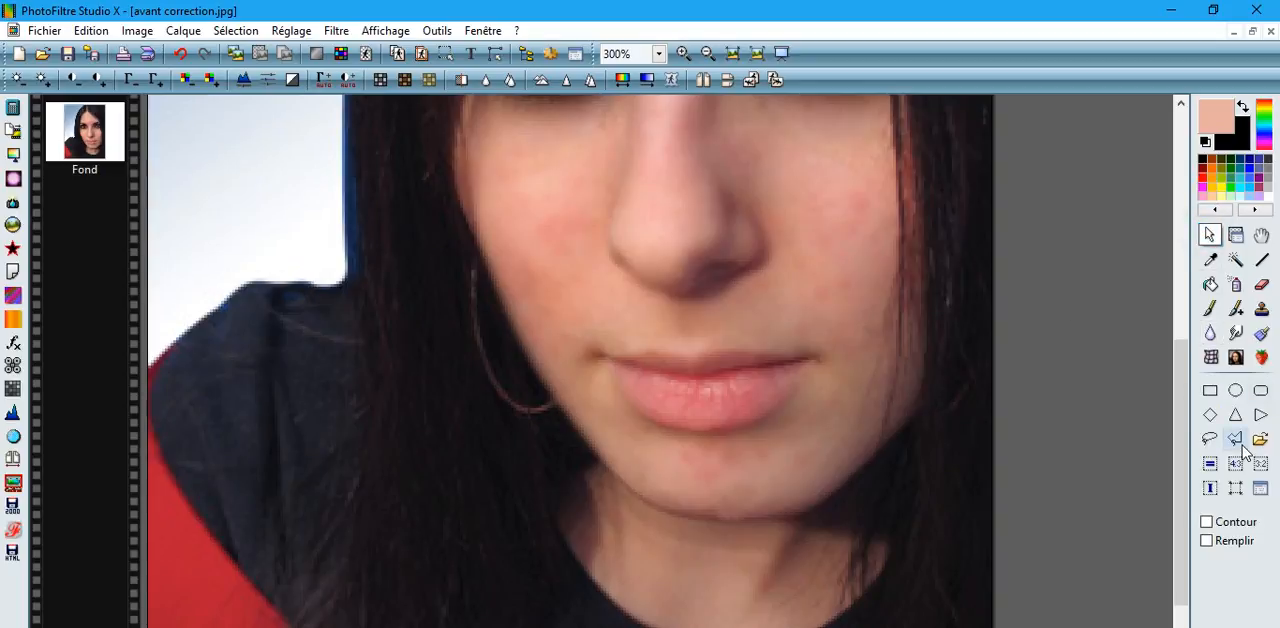
click(1238, 441)
click(680, 355)
click(710, 350)
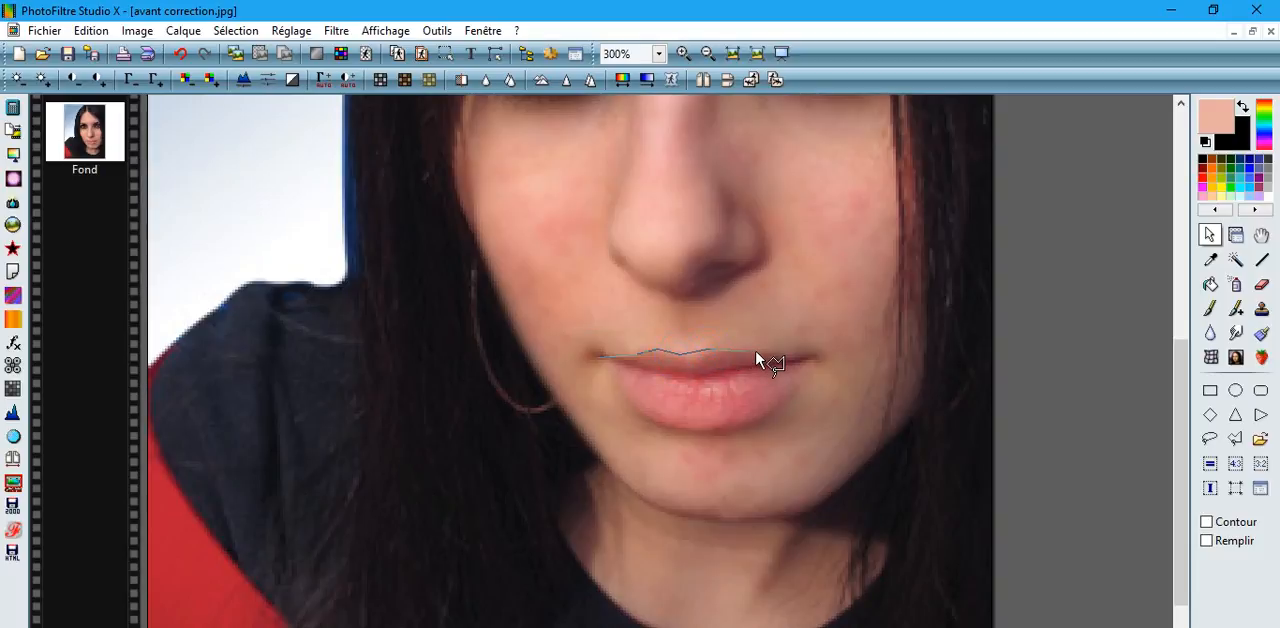
click(755, 355)
click(786, 403)
click(760, 427)
click(715, 434)
click(662, 433)
click(601, 361)
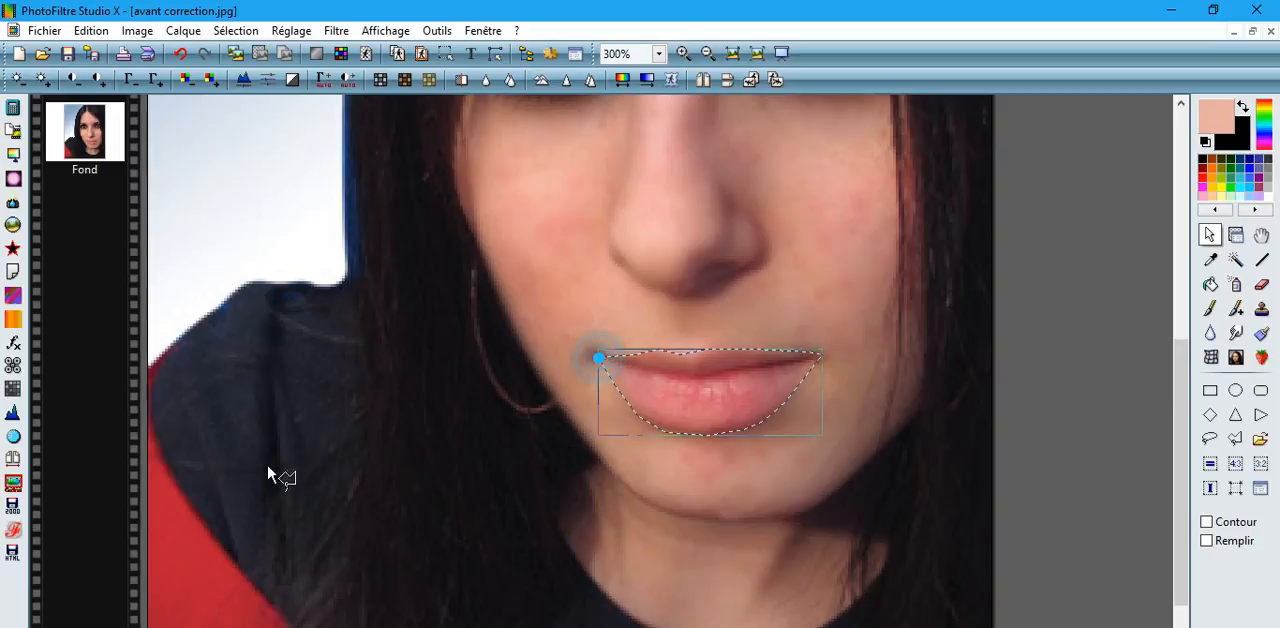
Airbrush the selected lips in light pink with radius 15 and maximum pressure and dispersion.
click(1203, 195)
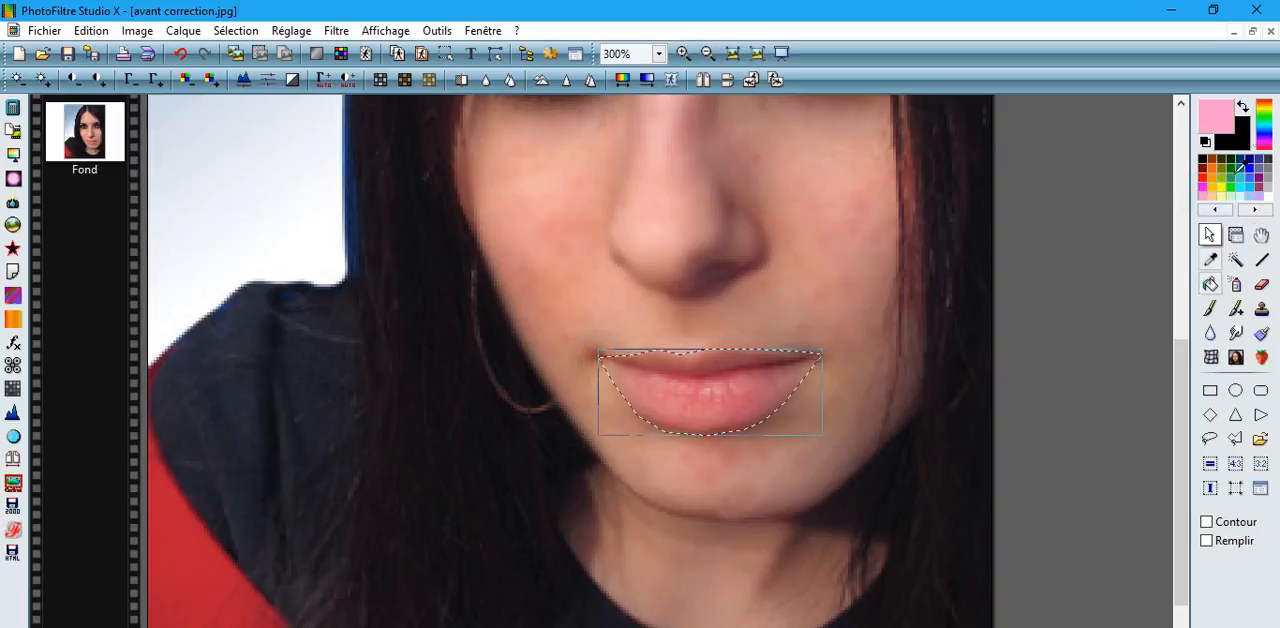
click(1236, 284)
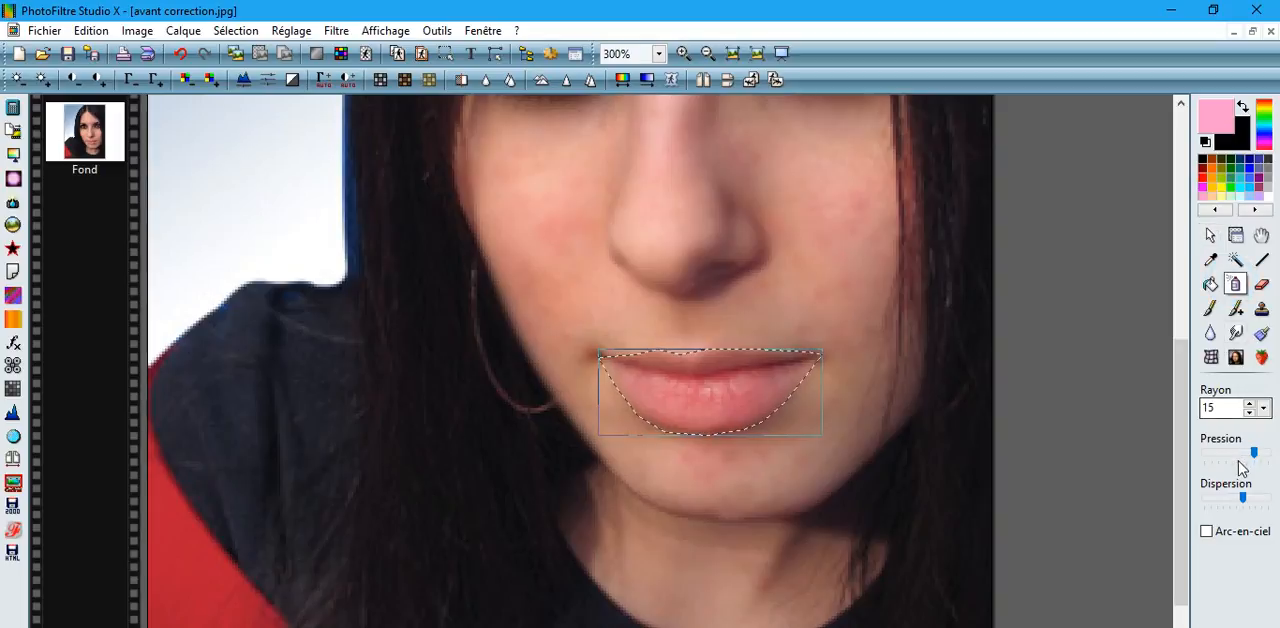
drag(1253, 452, 1268, 452)
drag(1242, 494, 1278, 498)
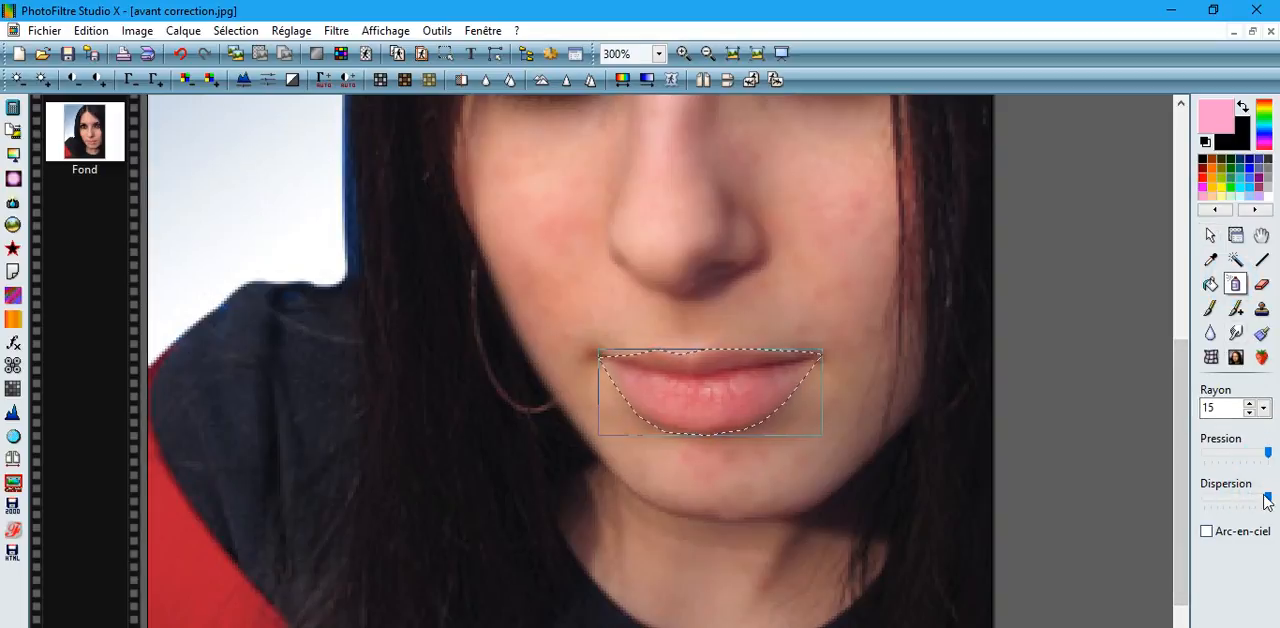
mouse_move(743, 377)
mouse_down()
mouse_move(686, 378)
mouse_move(852, 364)
mouse_move(575, 364)
mouse_move(663, 366)
mouse_move(588, 374)
mouse_move(663, 369)
mouse_move(603, 372)
mouse_move(658, 407)
mouse_move(691, 406)
mouse_move(678, 389)
mouse_move(666, 414)
mouse_move(677, 421)
mouse_move(737, 407)
mouse_move(742, 393)
mouse_move(716, 398)
mouse_move(697, 370)
mouse_move(770, 361)
mouse_move(677, 364)
mouse_move(795, 357)
mouse_move(740, 423)
mouse_move(816, 352)
mouse_move(706, 384)
mouse_move(653, 379)
mouse_move(650, 397)
mouse_move(800, 325)
mouse_up()
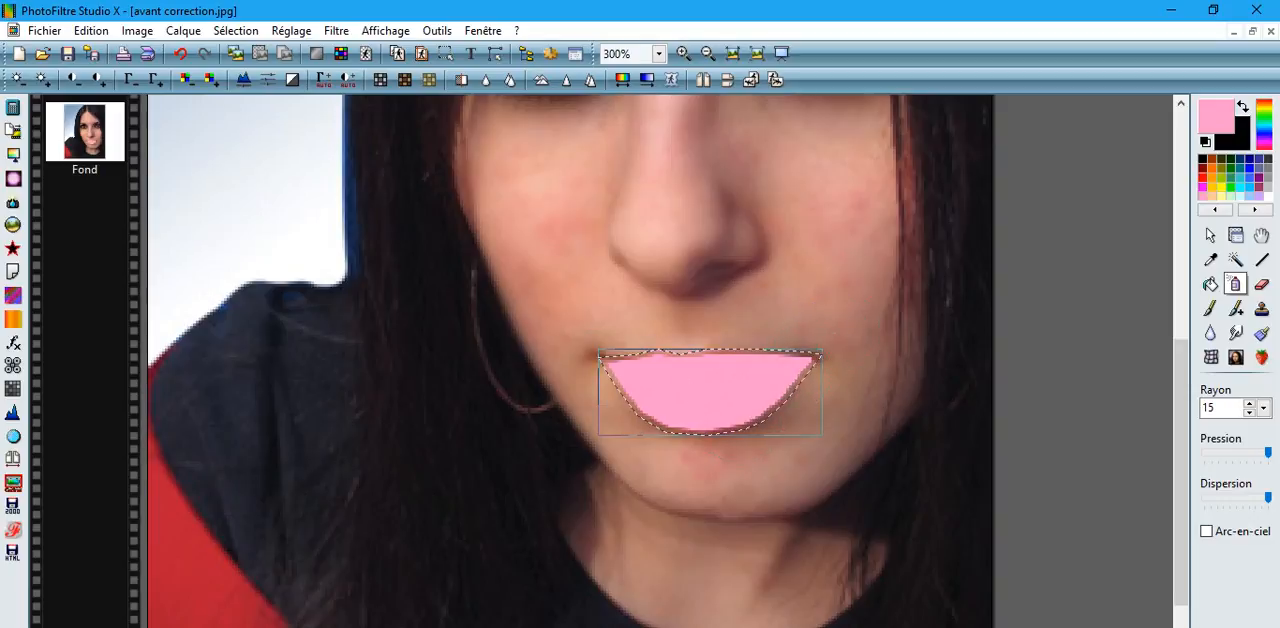
Fade the pink airbrush effect on the lips to a low opacity and hide the selection.
click(100, 33)
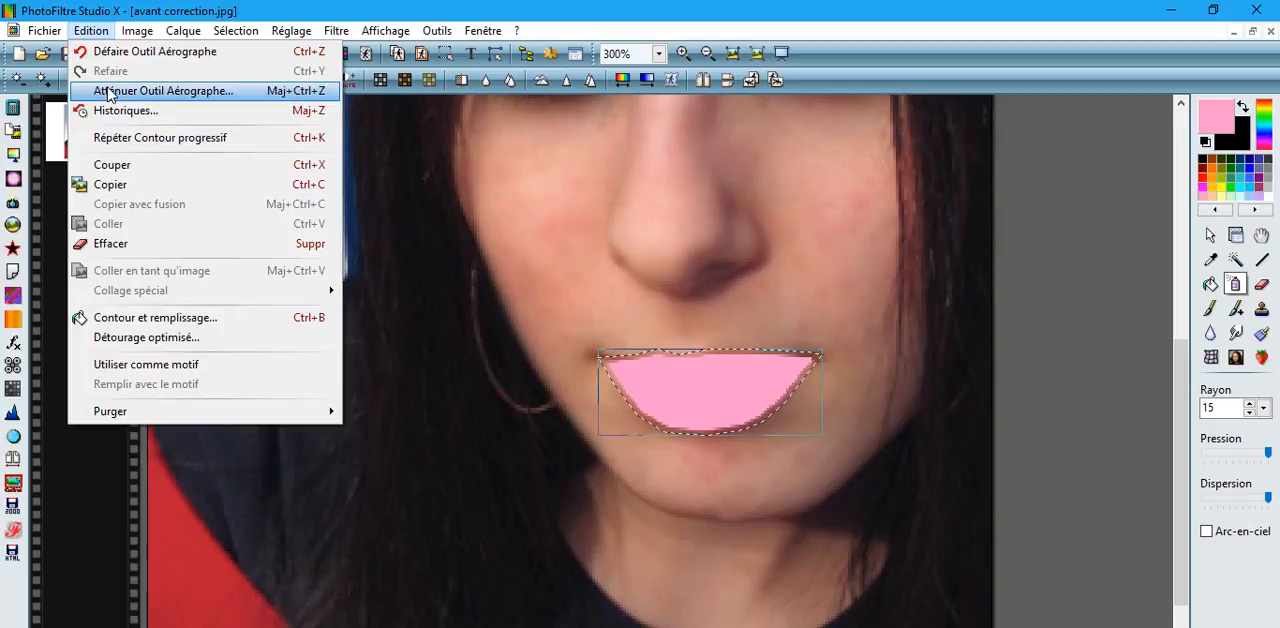
click(110, 91)
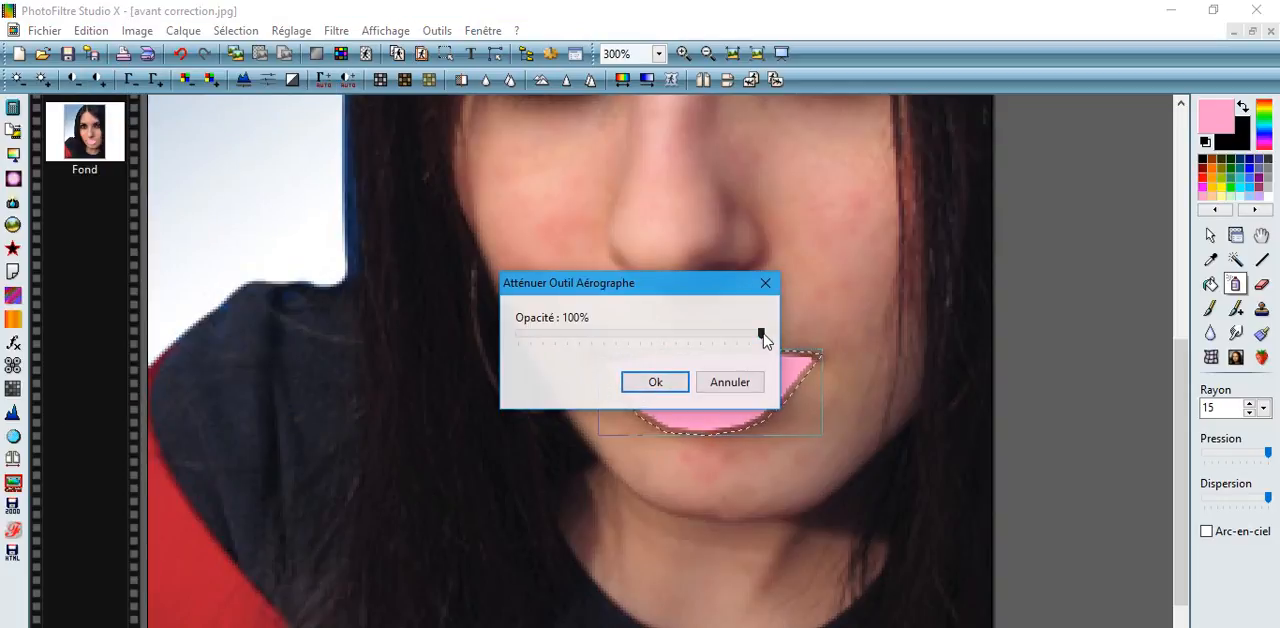
drag(762, 336, 558, 349)
click(652, 382)
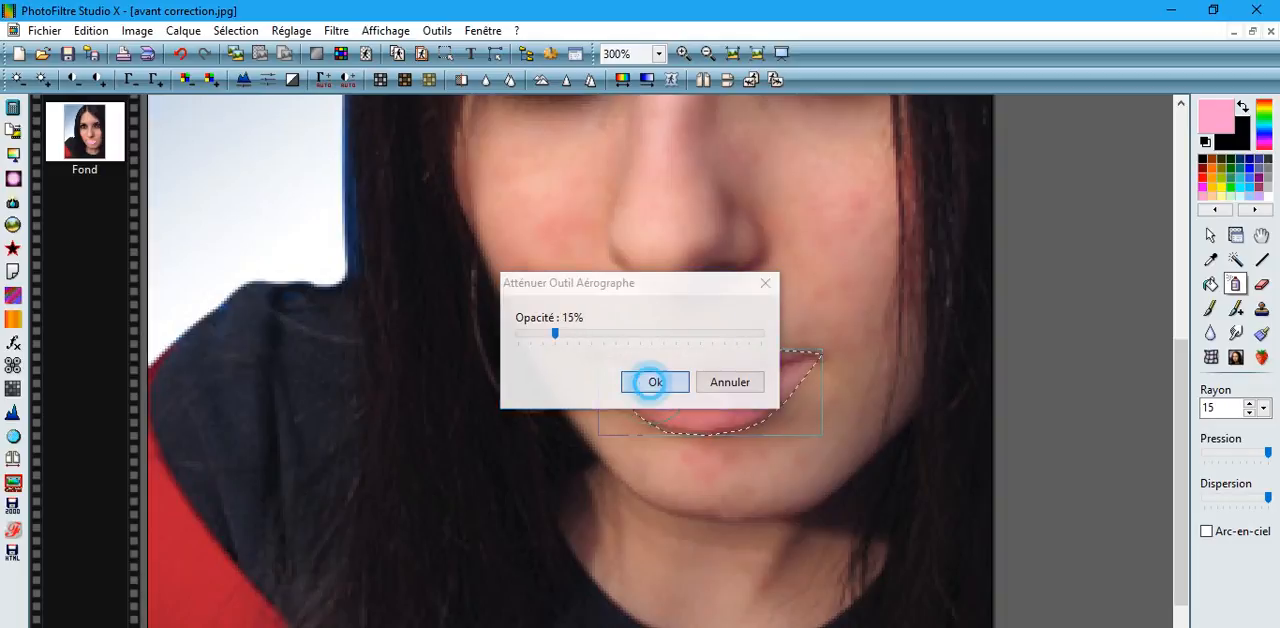
click(229, 33)
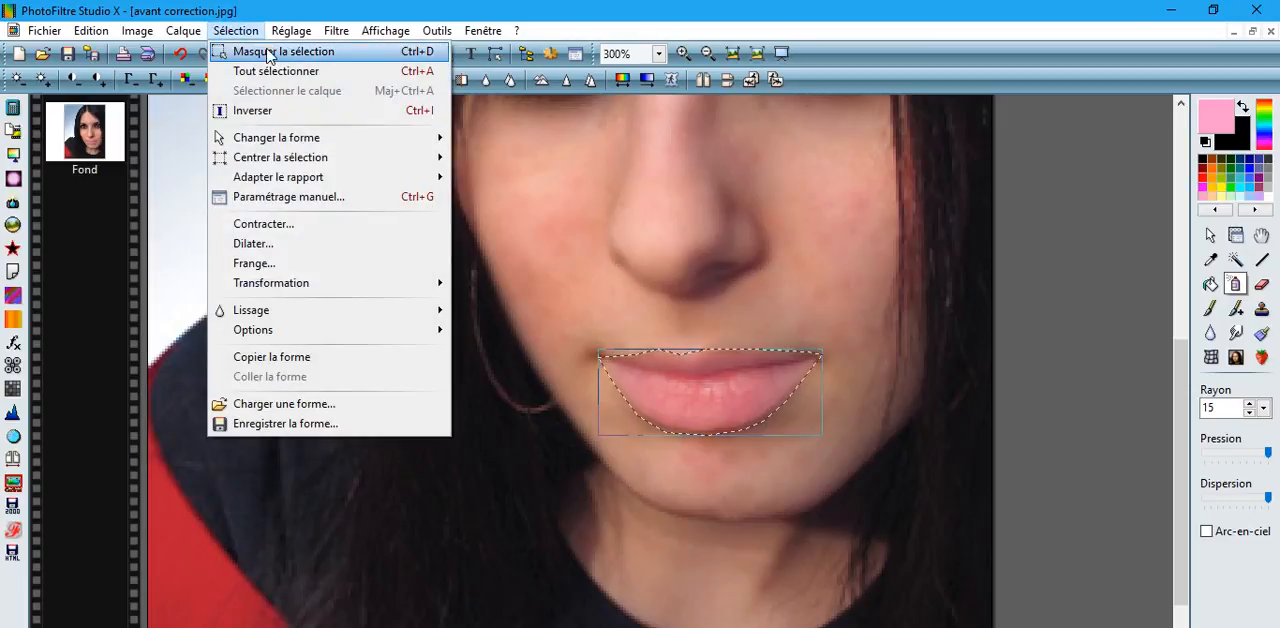
click(268, 53)
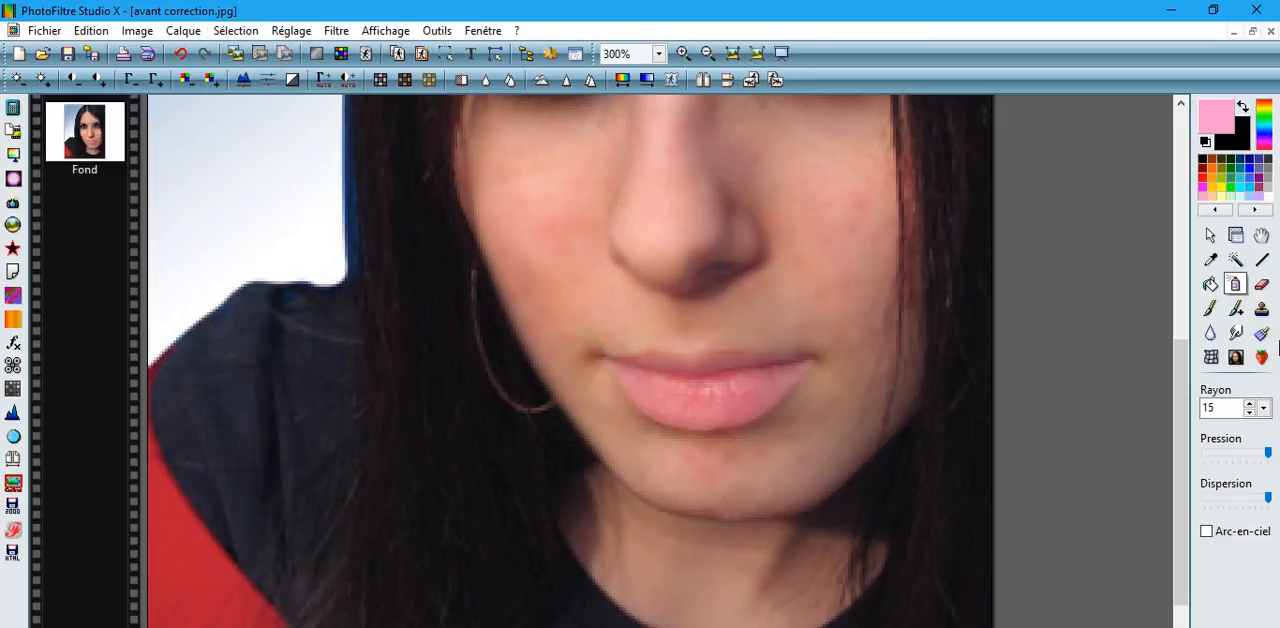
Soften the edges of the pink lips using the Blur tool with radius 3.
click(1210, 332)
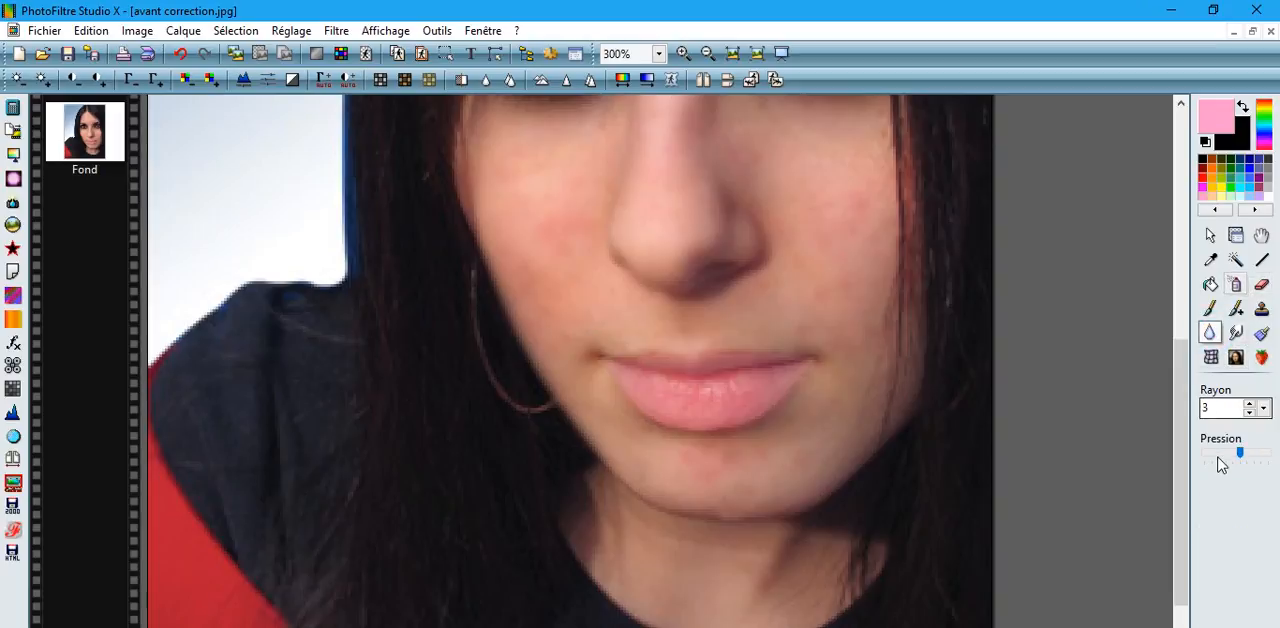
click(806, 364)
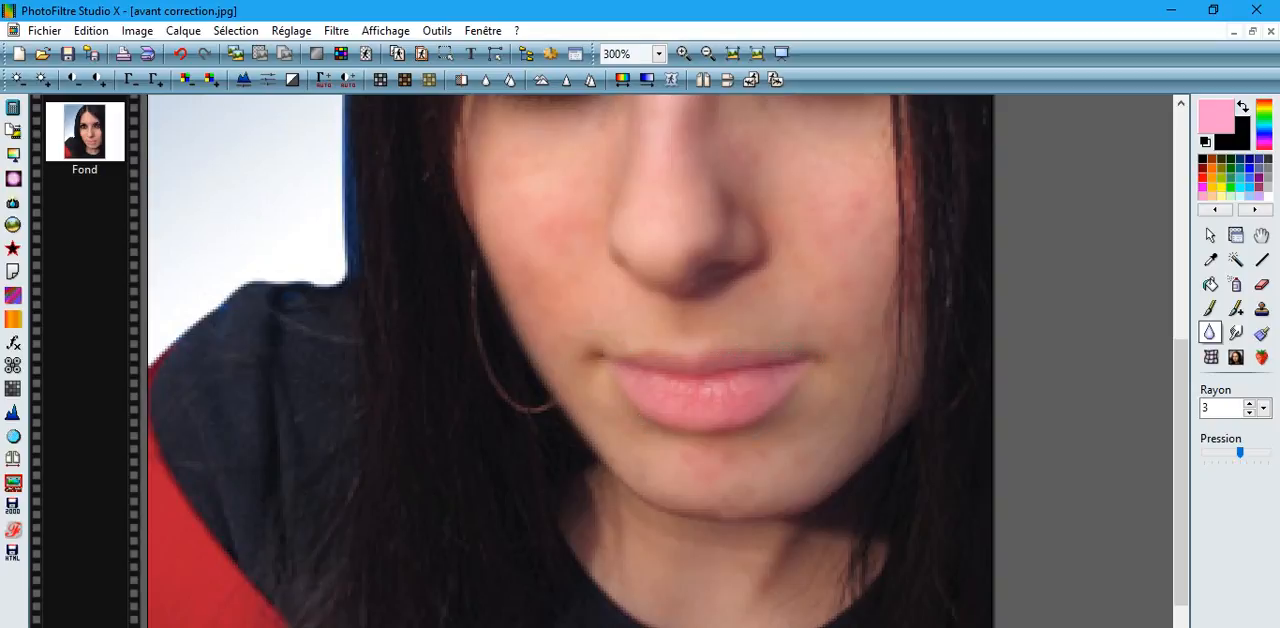
click(784, 402)
drag(1183, 377, 1183, 249)
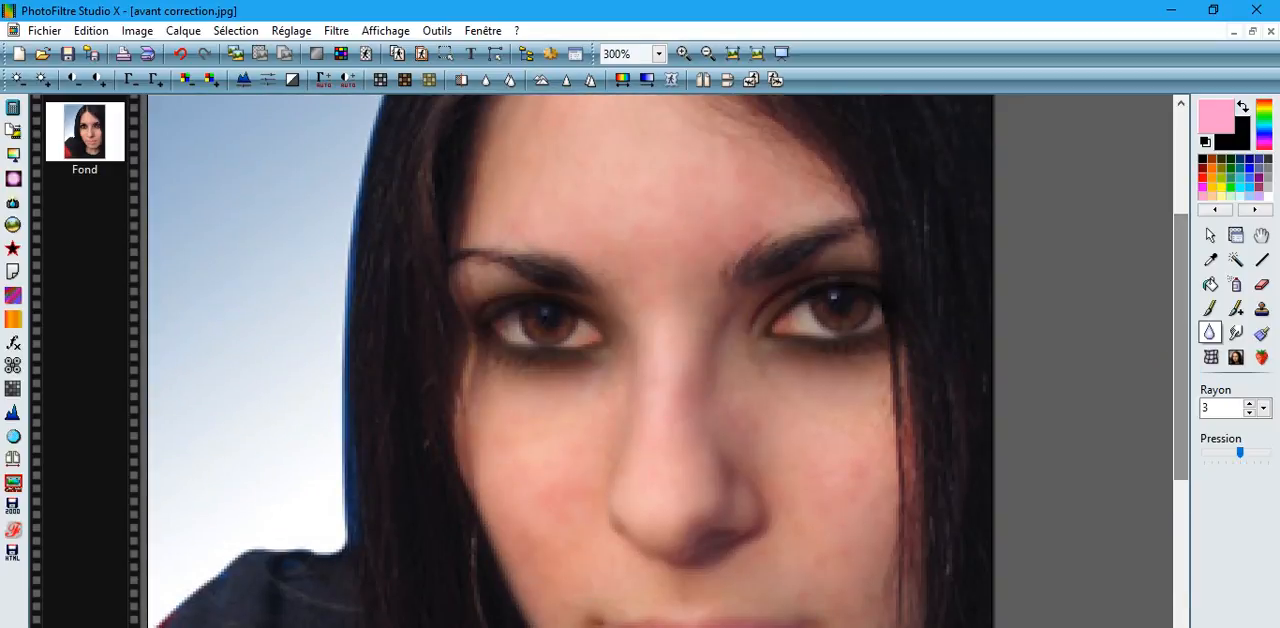
scroll(959, 389, down, 1)
scroll(958, 387, down, 1)
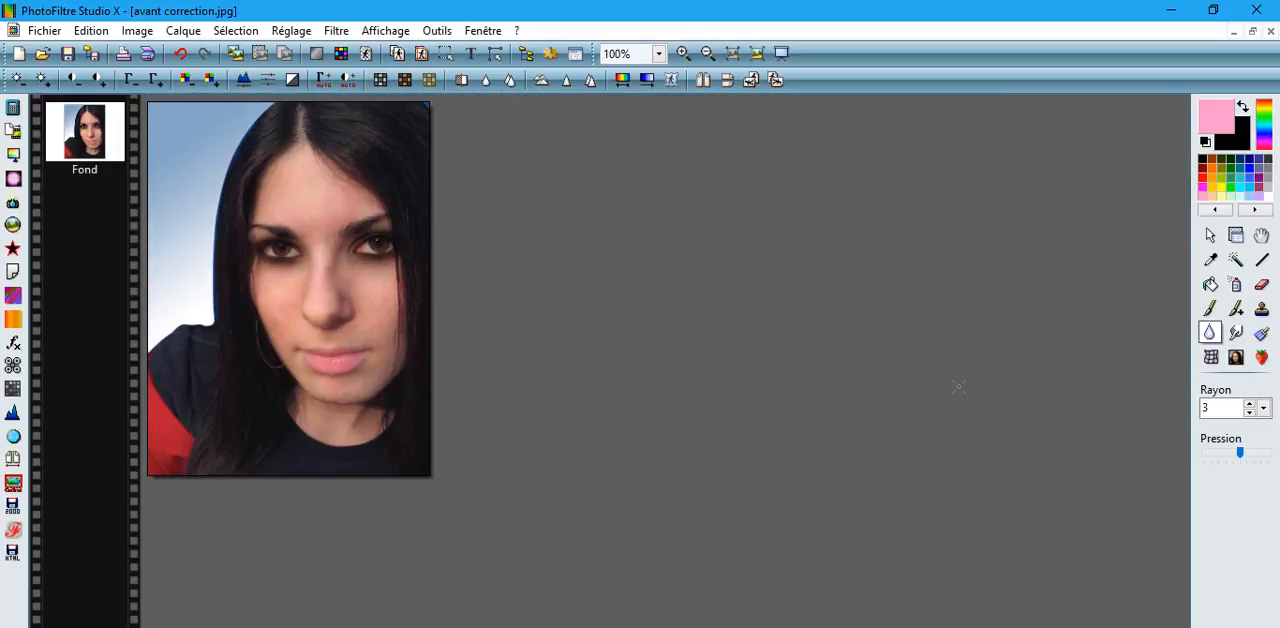
scroll(561, 452, up, 1)
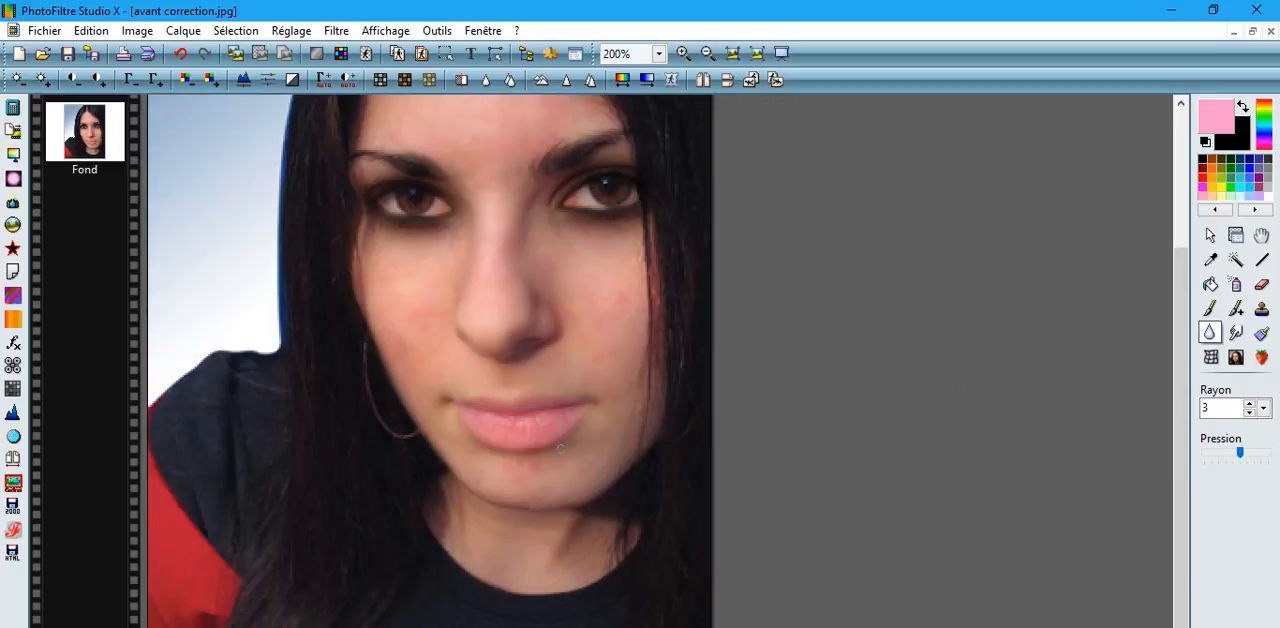
scroll(561, 450, down, 1)
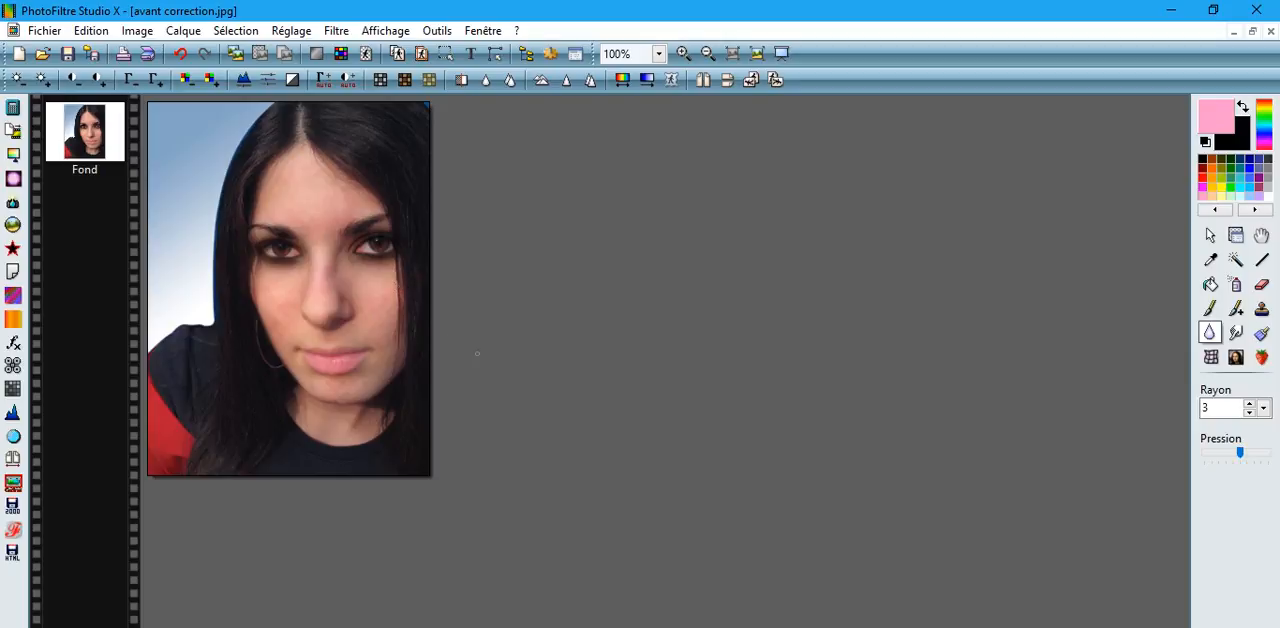
Try lowering the portrait's gamma by one level and its saturation by one level, undoing each adjustment.
scroll(480, 416, up, 1)
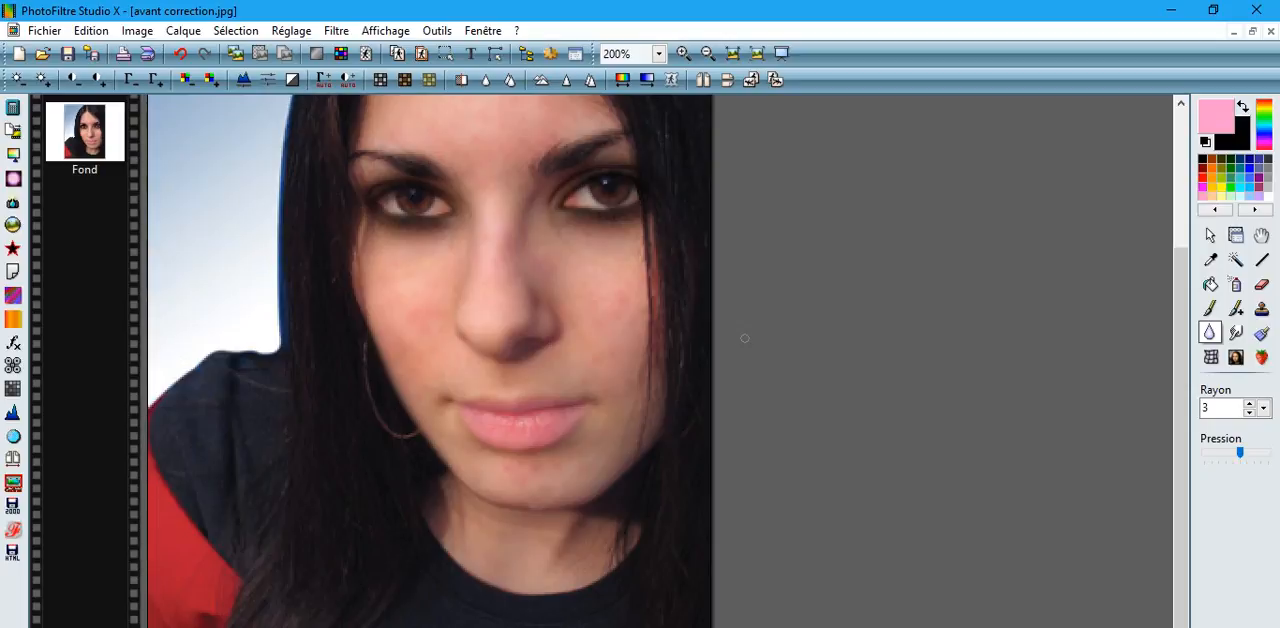
scroll(773, 357, down, 1)
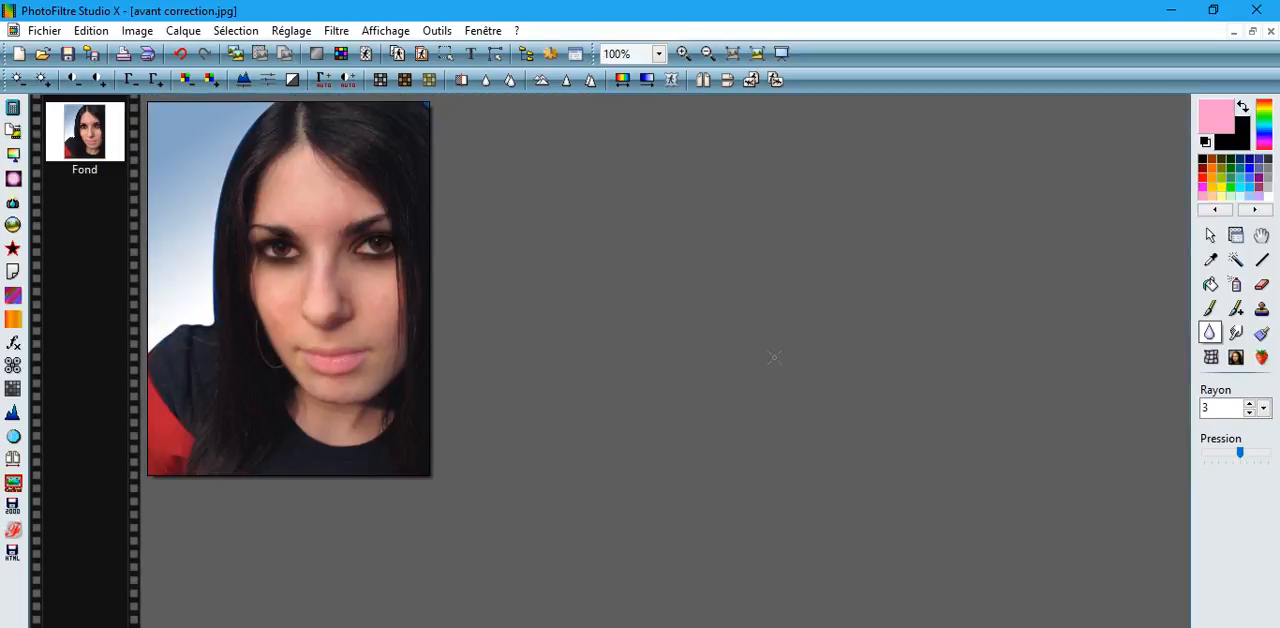
click(131, 80)
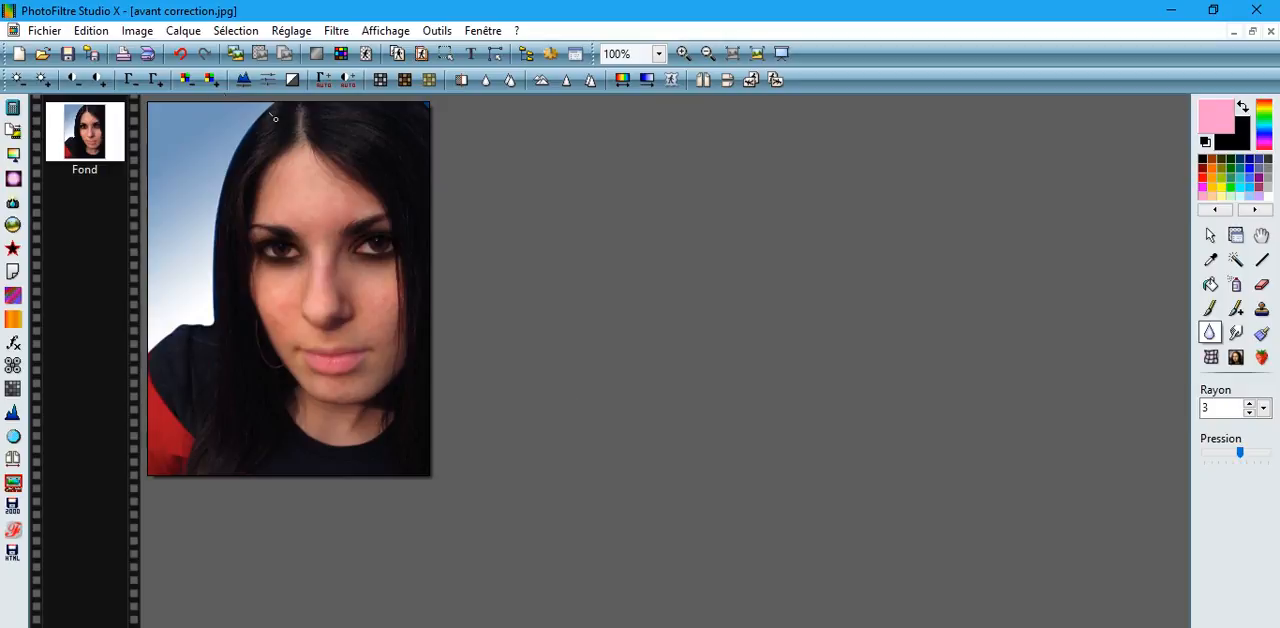
click(177, 54)
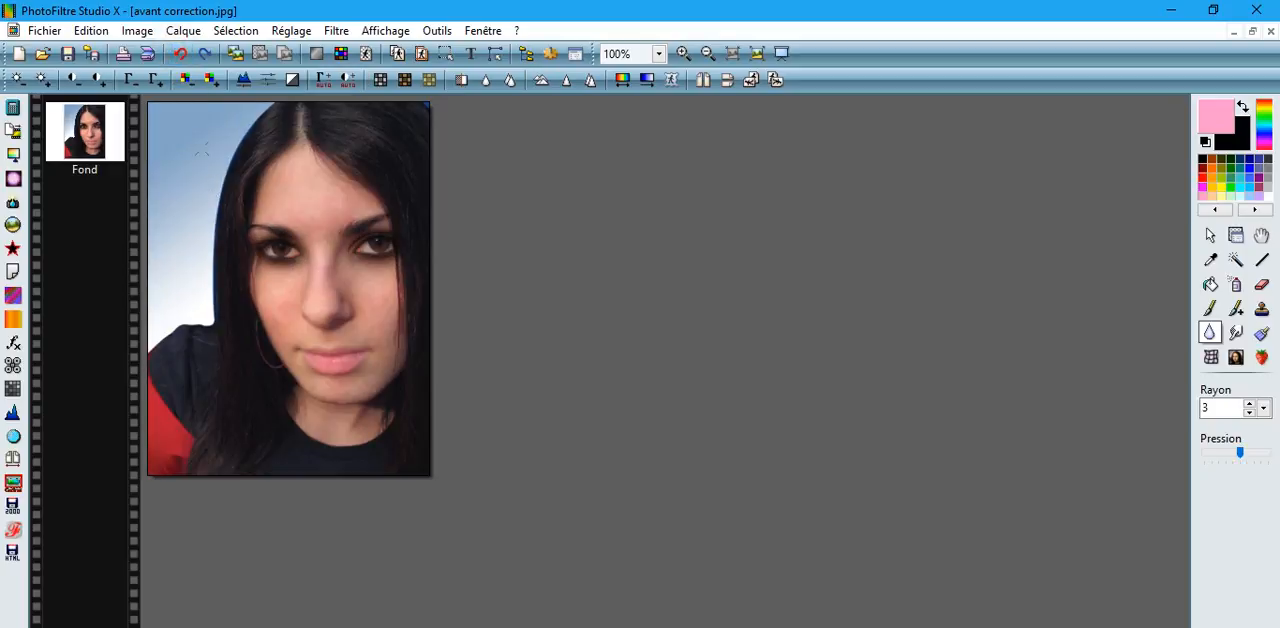
click(186, 79)
click(180, 53)
Add the signature text to the portrait in grey Gigi font, size 18, centred and smoothed.
click(470, 53)
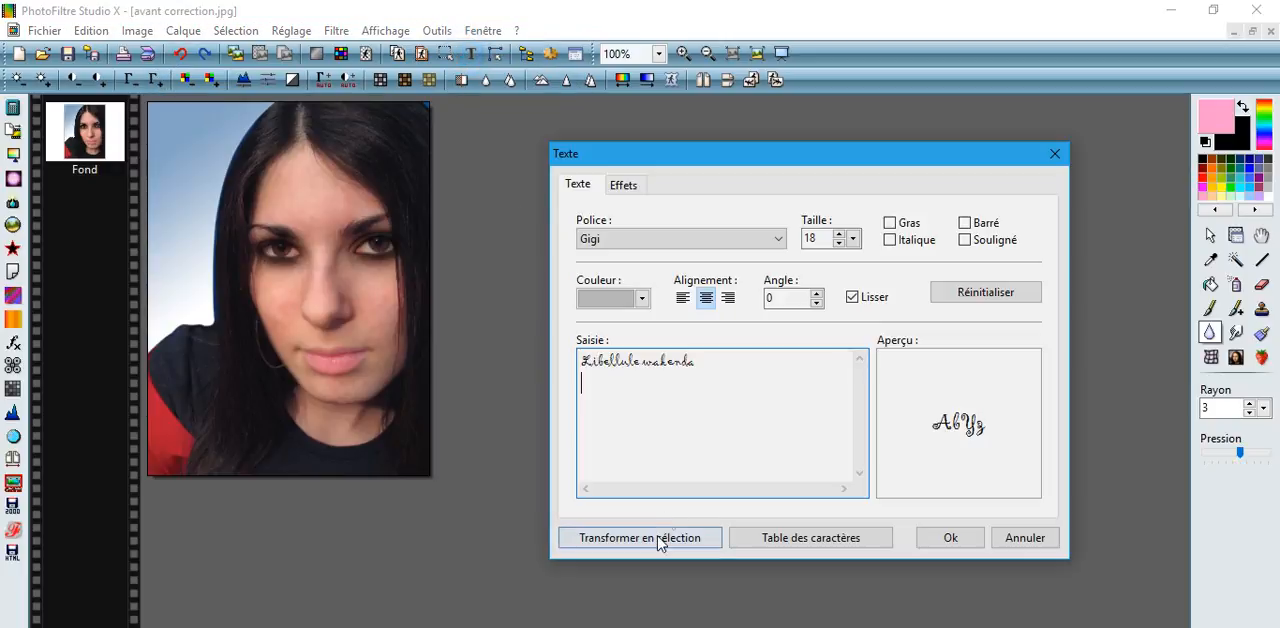
click(641, 298)
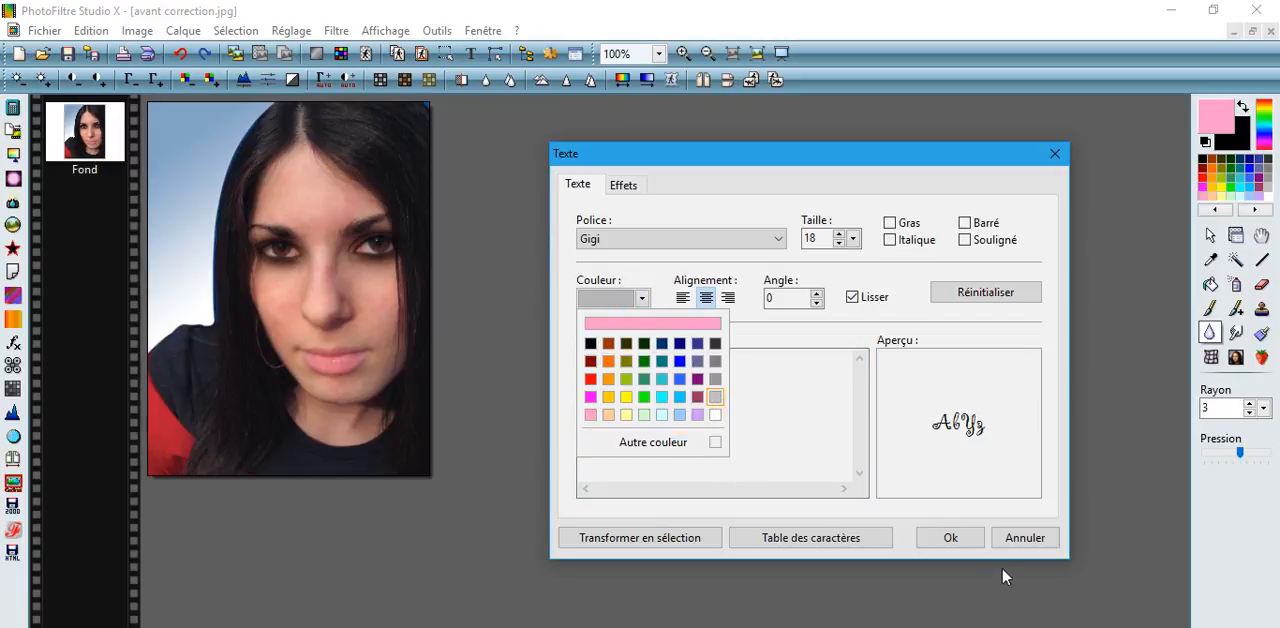
click(950, 533)
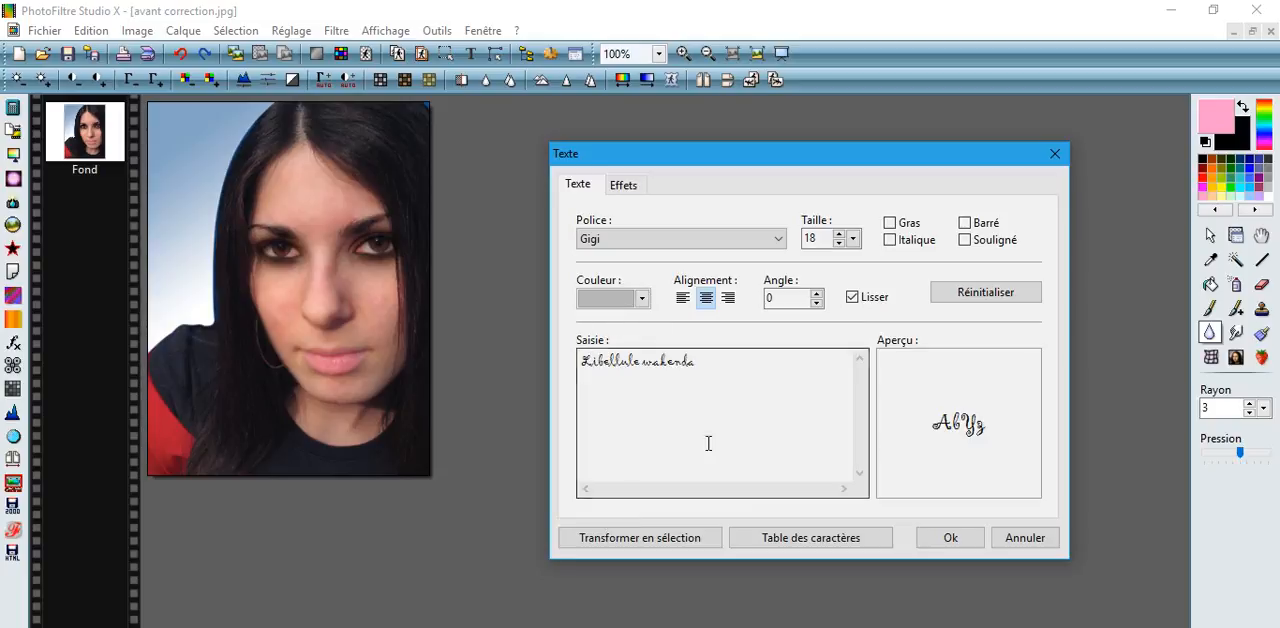
click(946, 537)
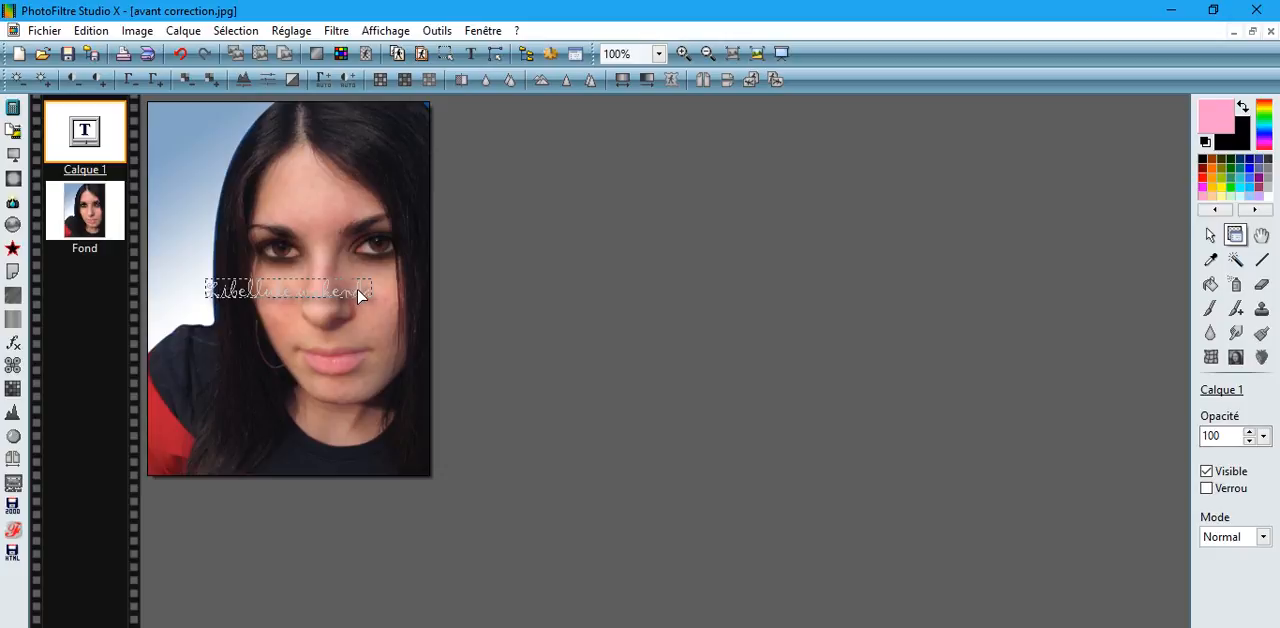
Move the signature text to the lower edge of the portrait and convert it to an image layer.
drag(357, 296, 319, 456)
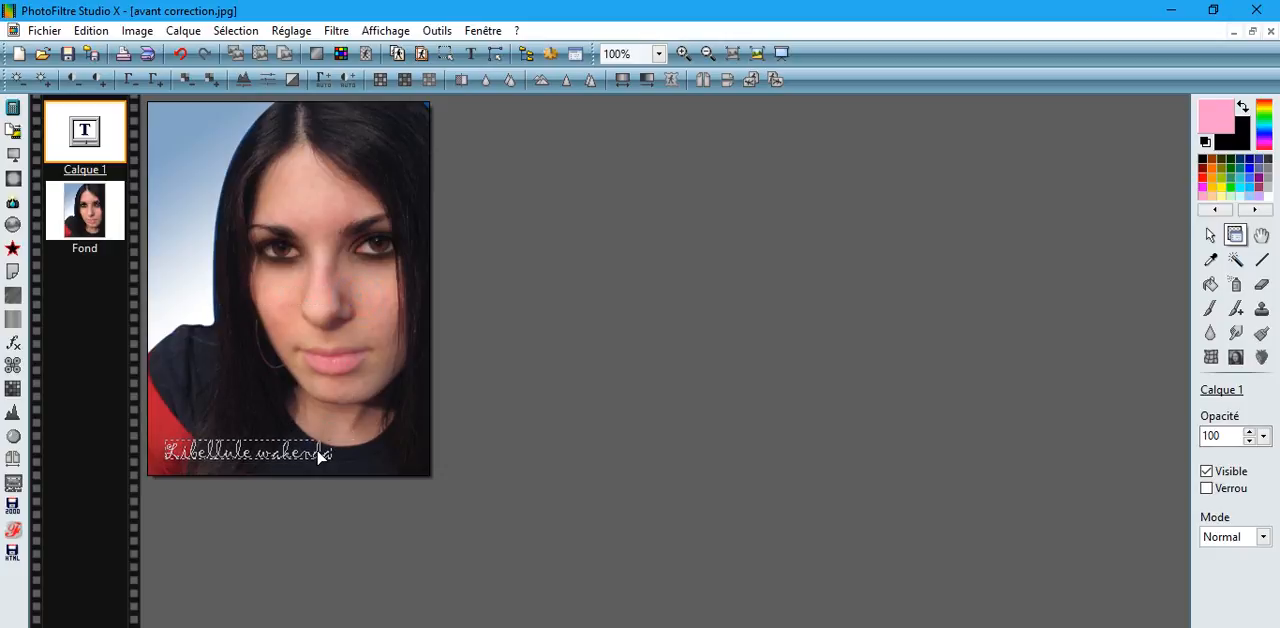
right_click(78, 110)
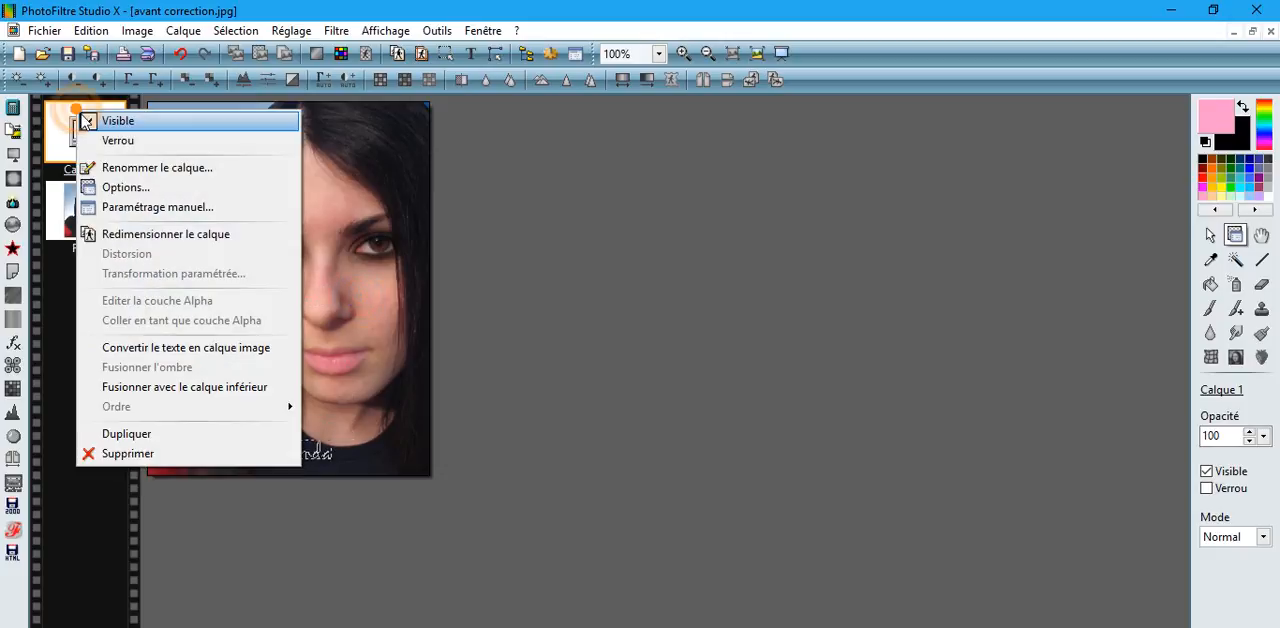
click(124, 348)
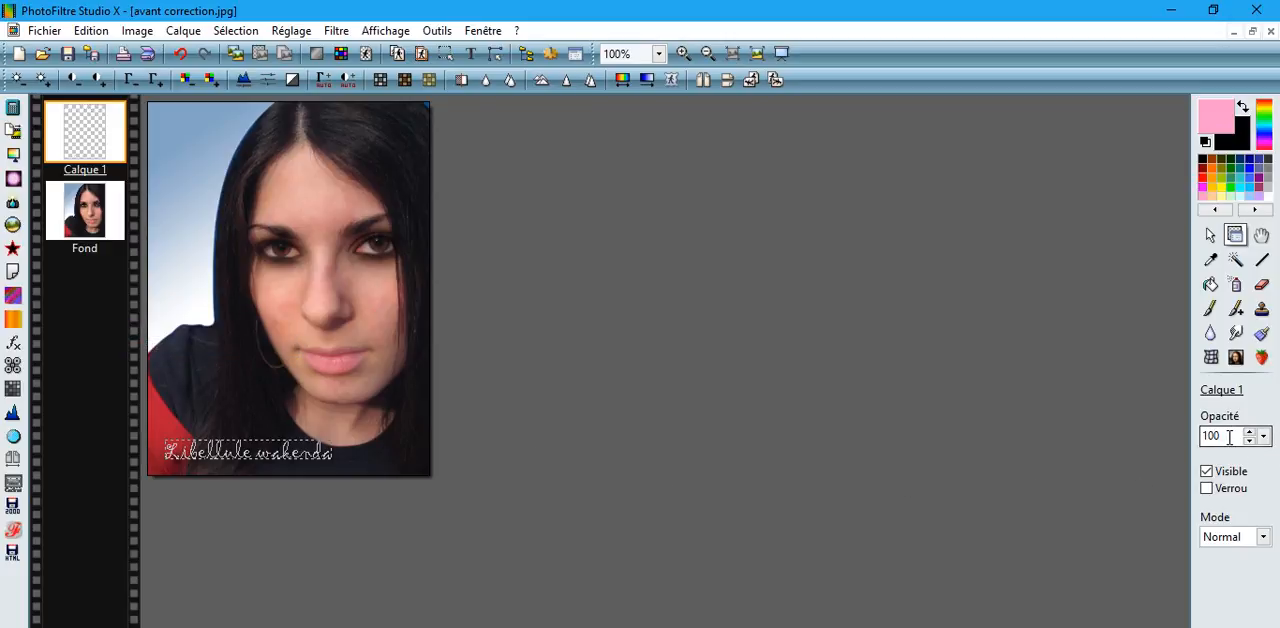
Set the signature layer's opacity to 22 and merge all layers.
drag(1240, 436, 1197, 450)
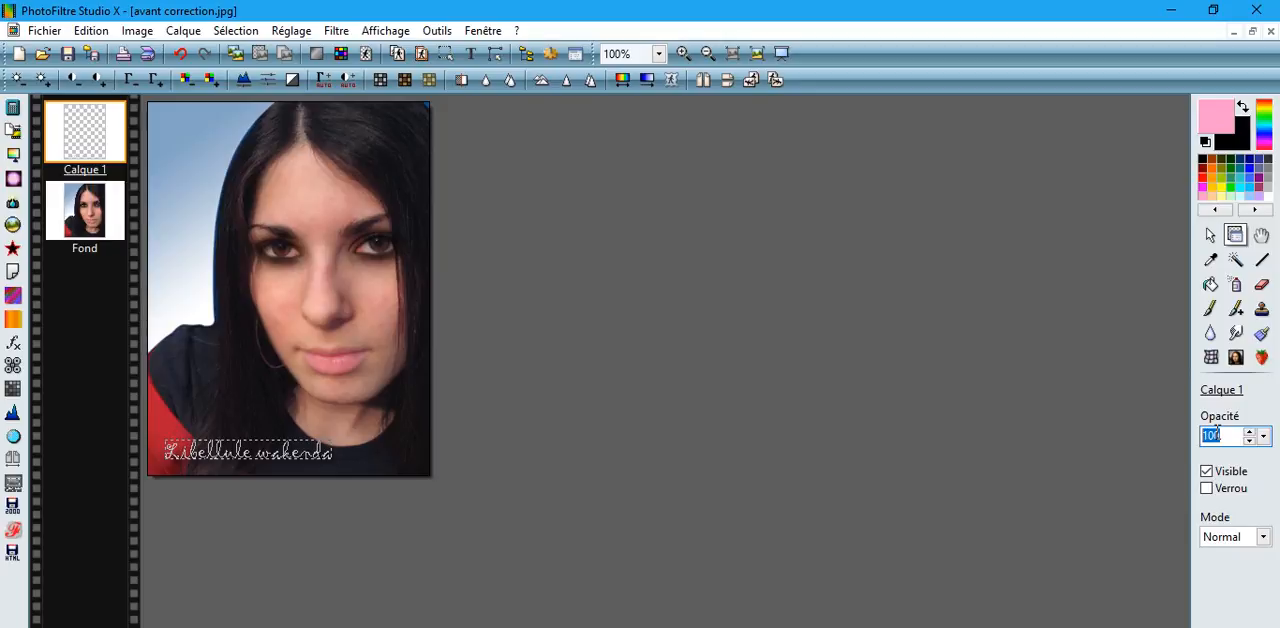
text(22)
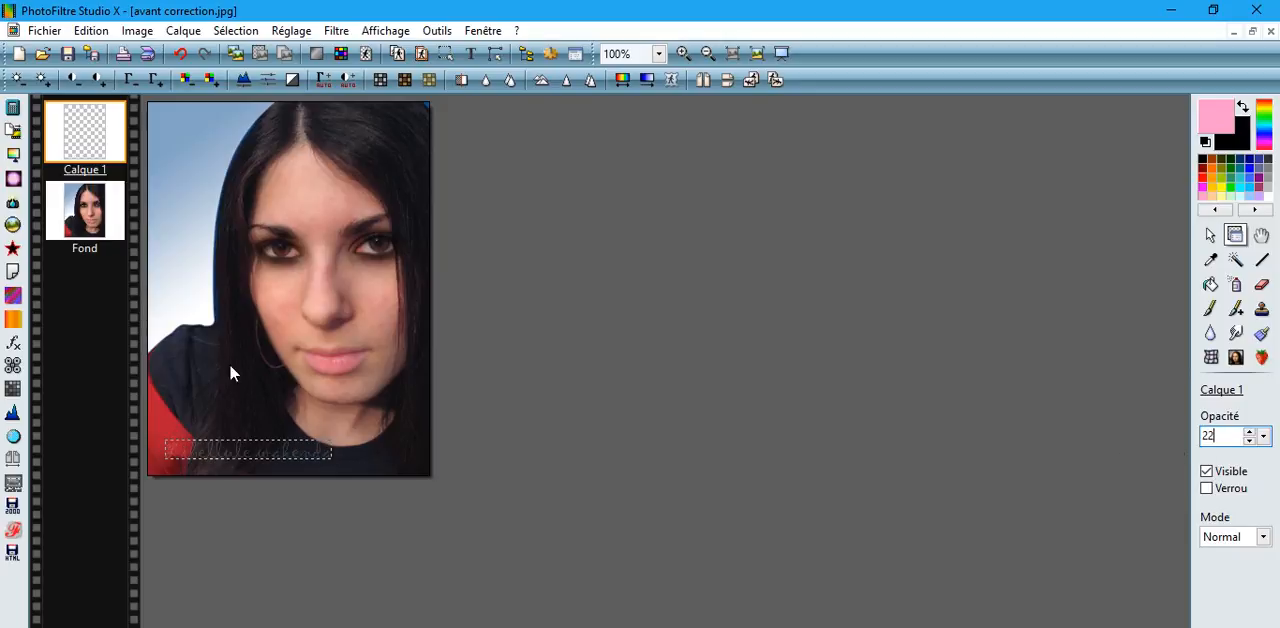
click(183, 31)
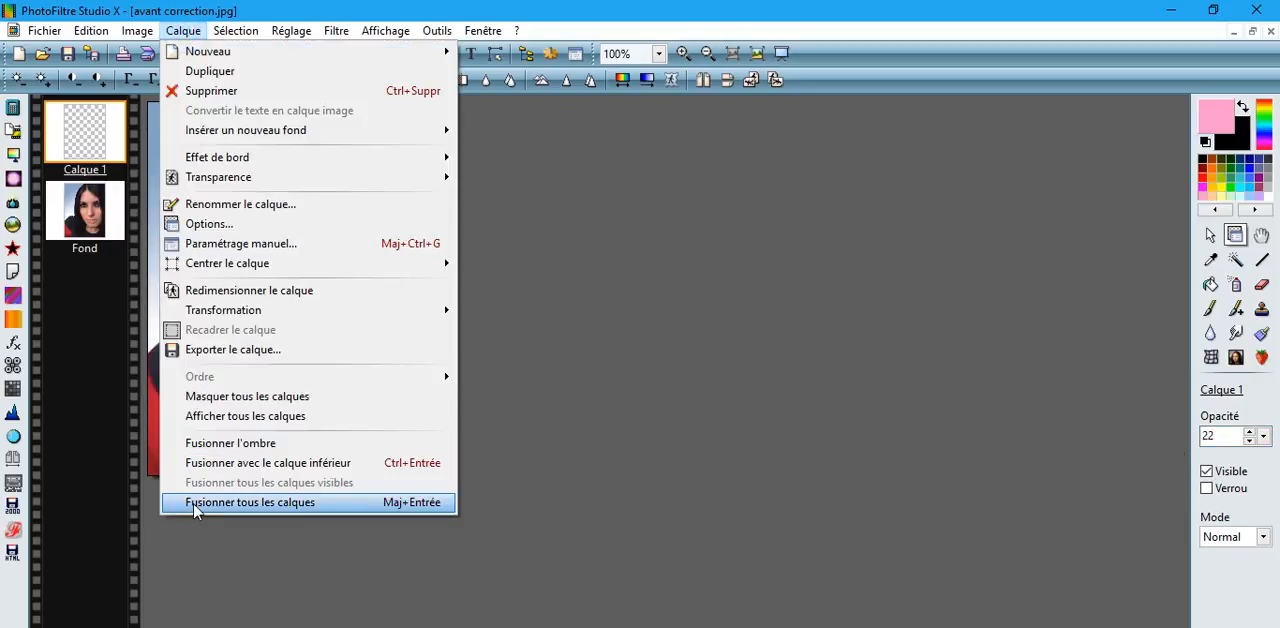
click(192, 502)
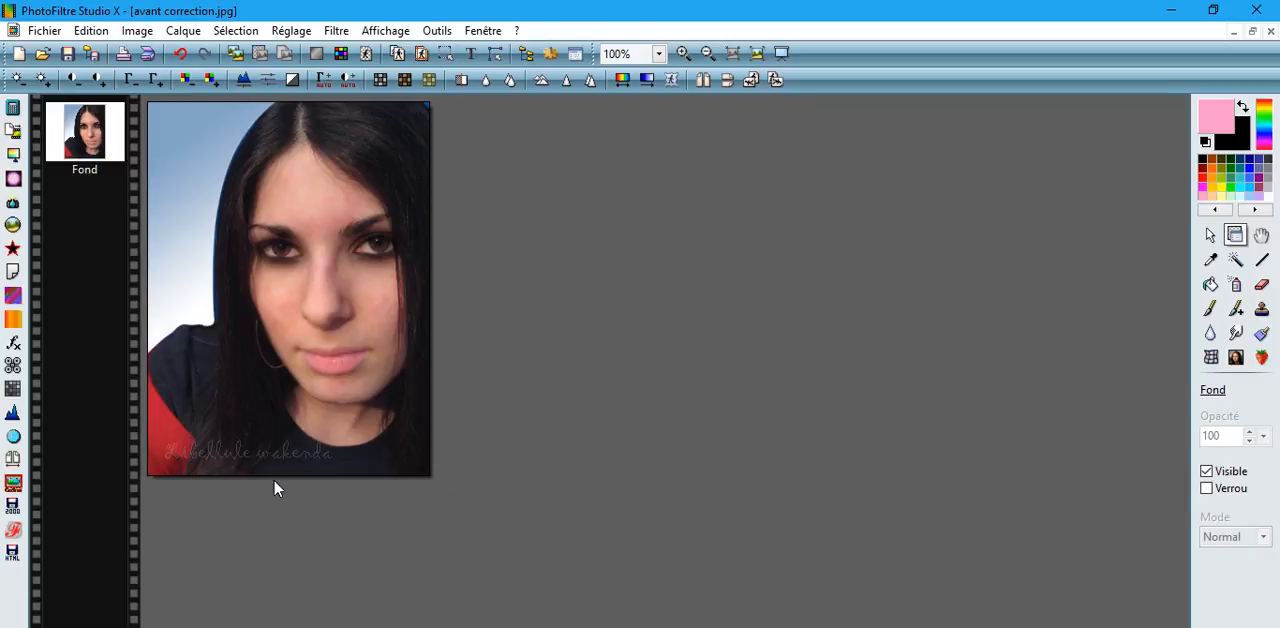